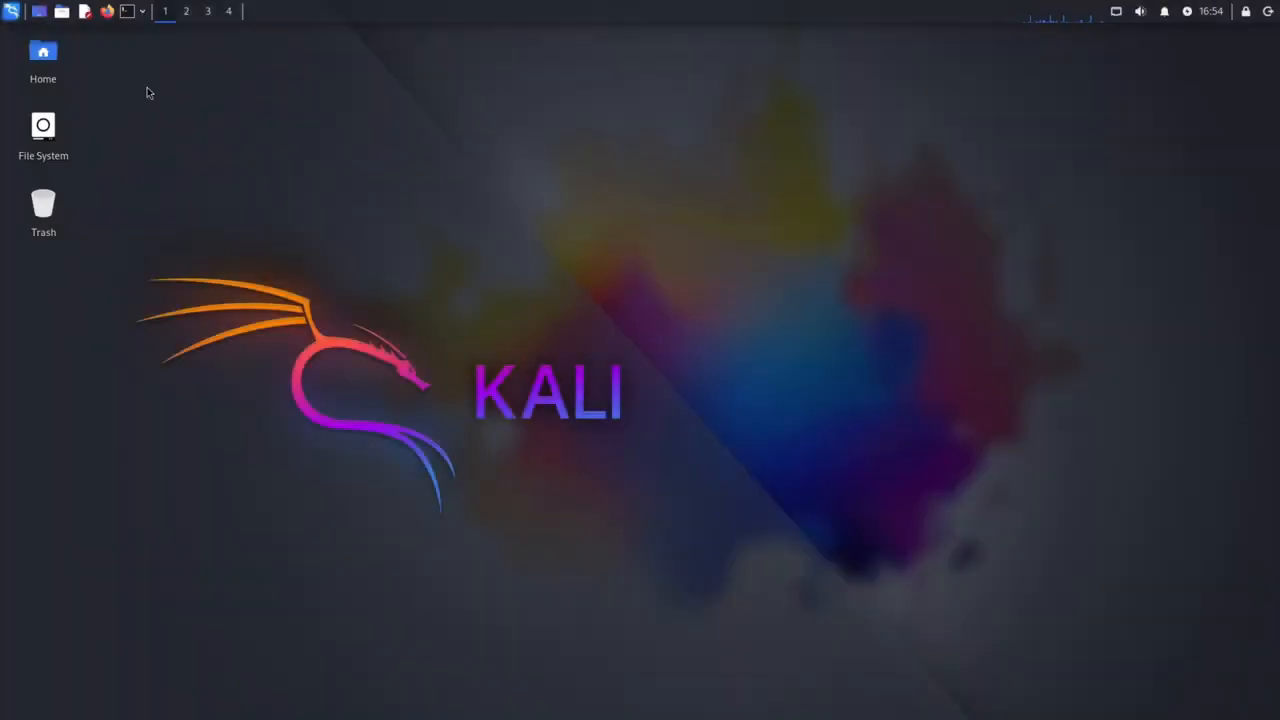
Open a terminal and refresh the package lists with "sudo apt update", entering the account password when asked
key("ctrl+alt+t")
type("sudo apt update")
key("Return")
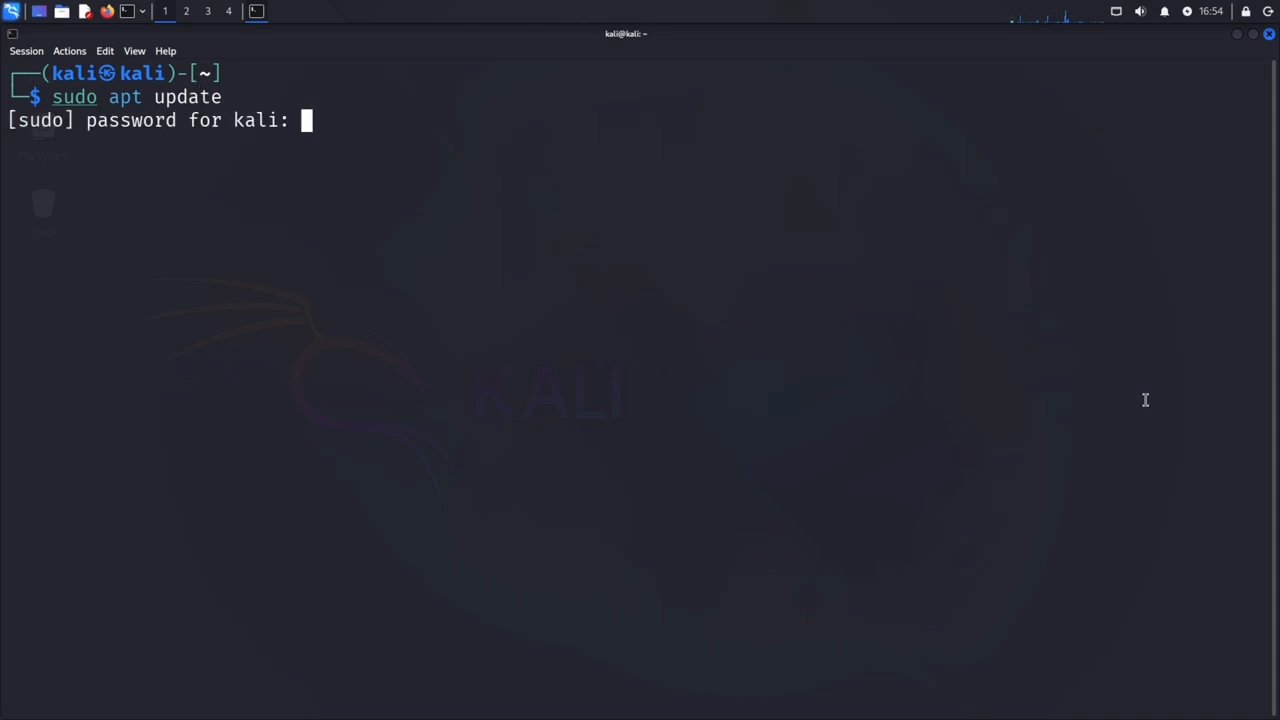
key("Return")
Upgrade the installed packages with "sudo apt upgrade" and clear the terminal output
type("sudo apt upgrade")
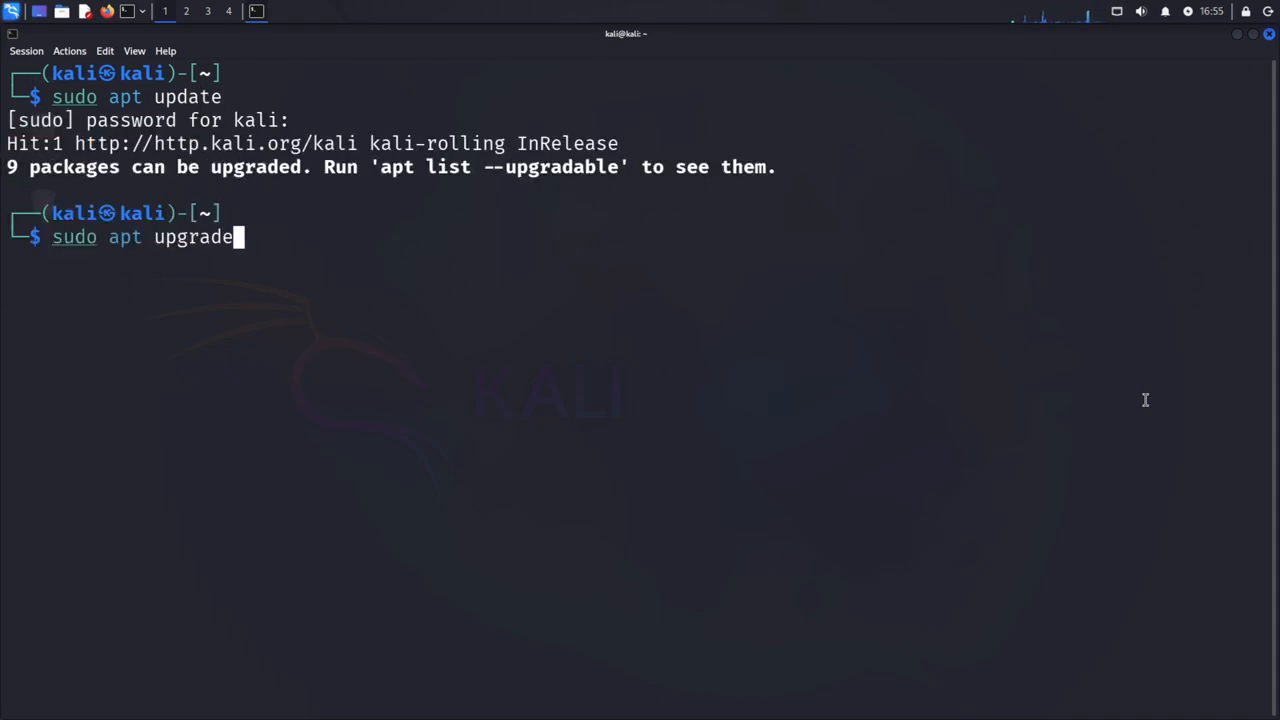
key("Return")
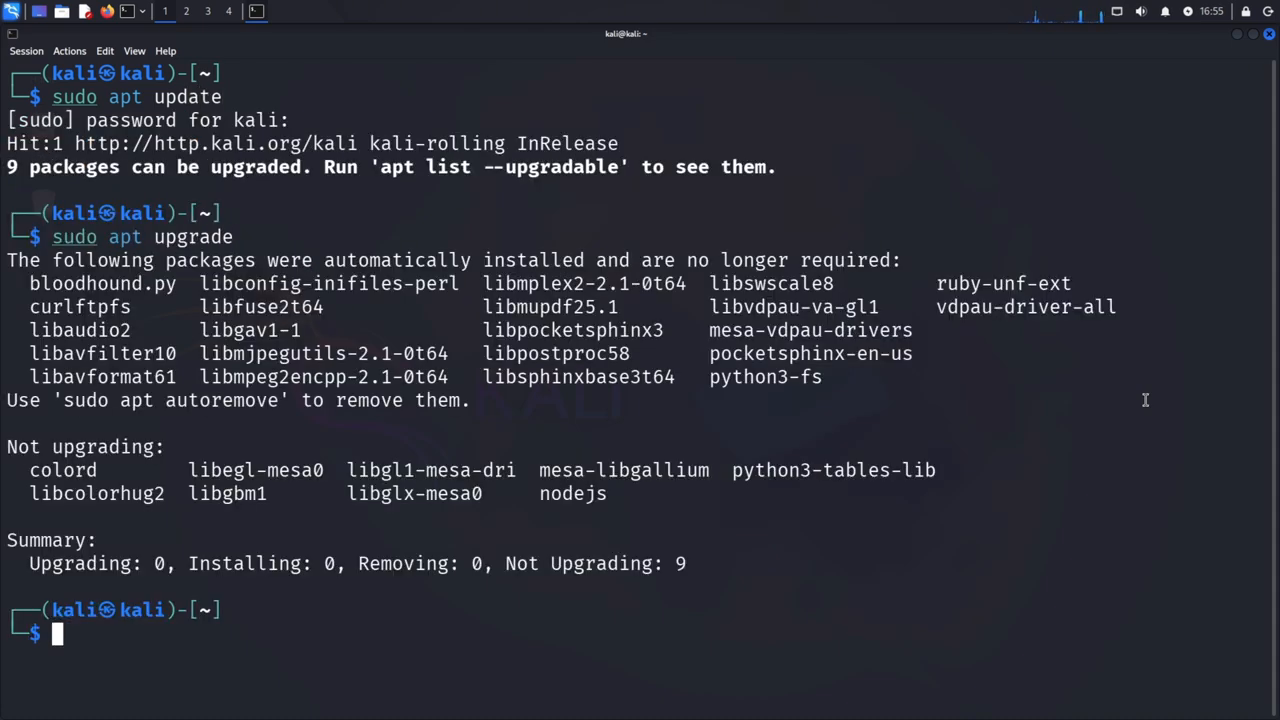
type("clear")
key("Return")
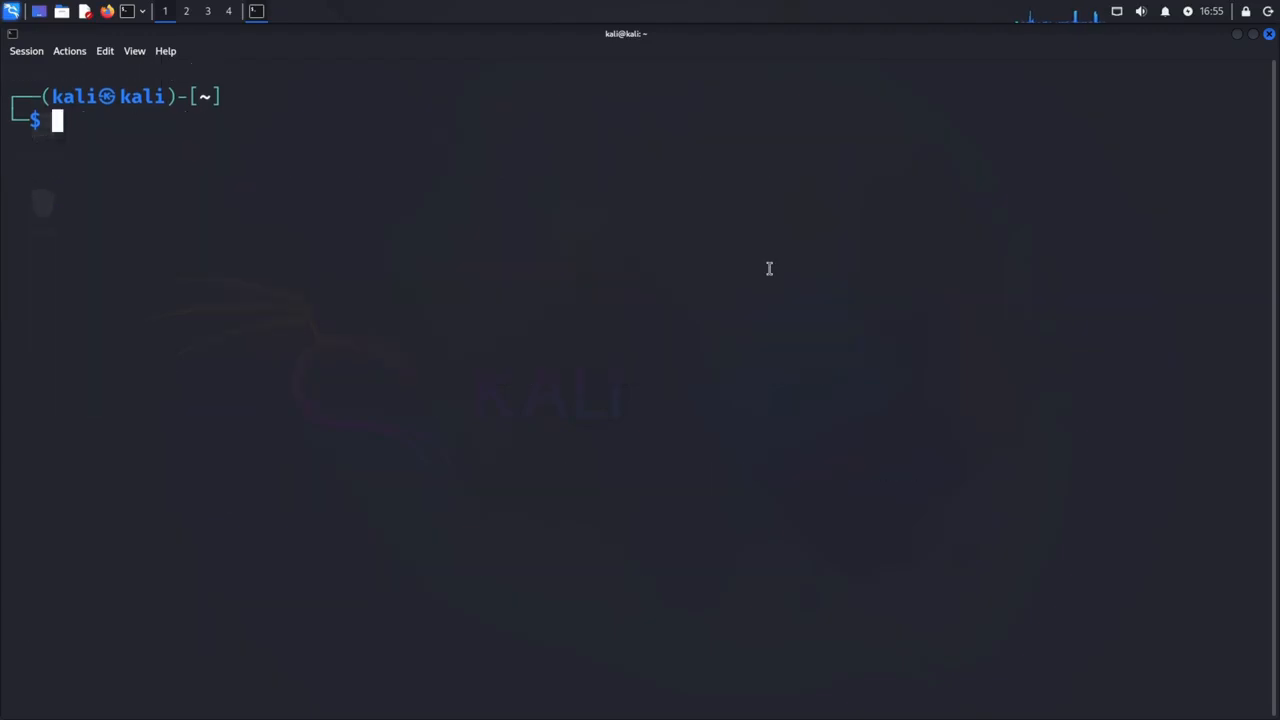
Install the maltego package with "sudo apt install maltego" and clear the terminal output
type("sudo apt install maltego")
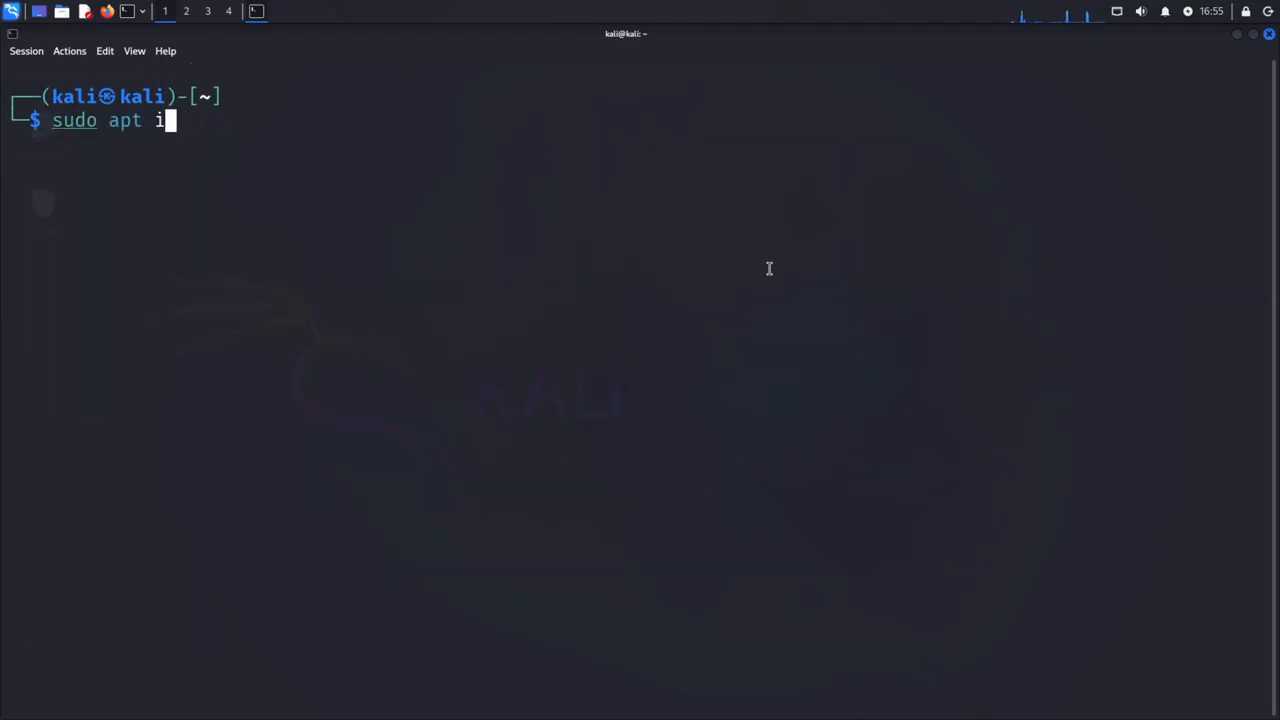
key("Return")
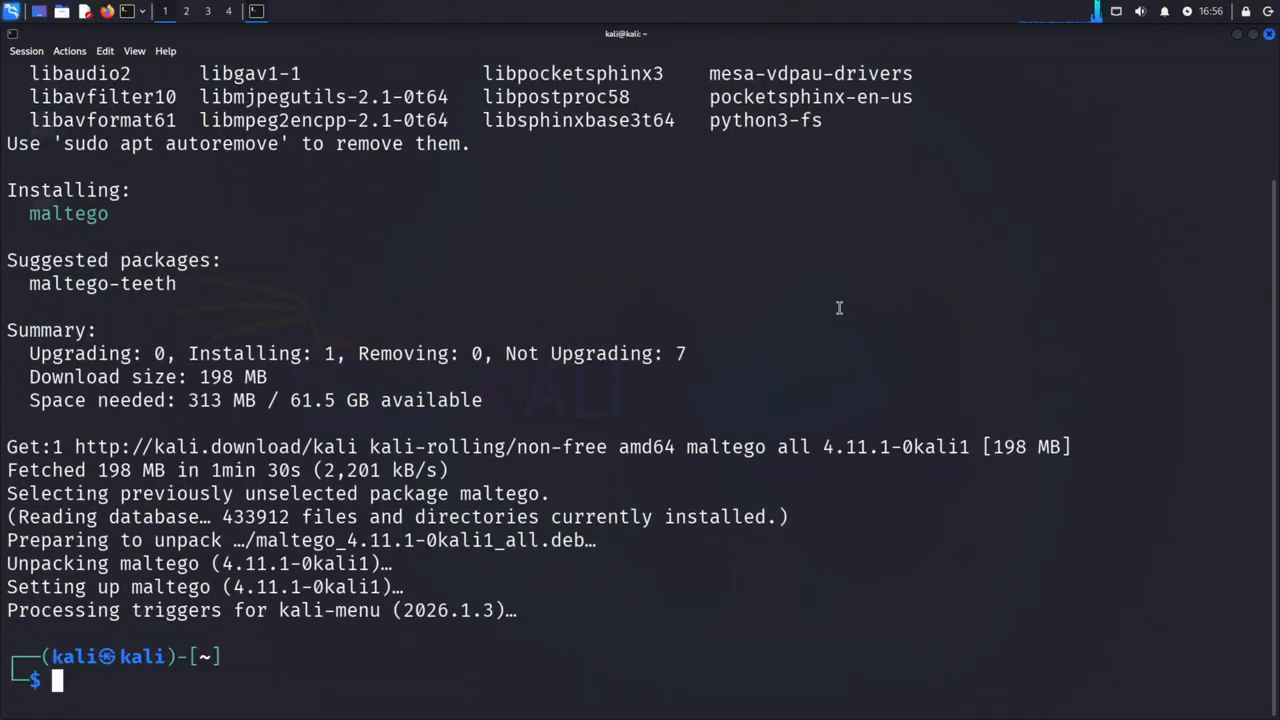
type("clear")
key("Return")
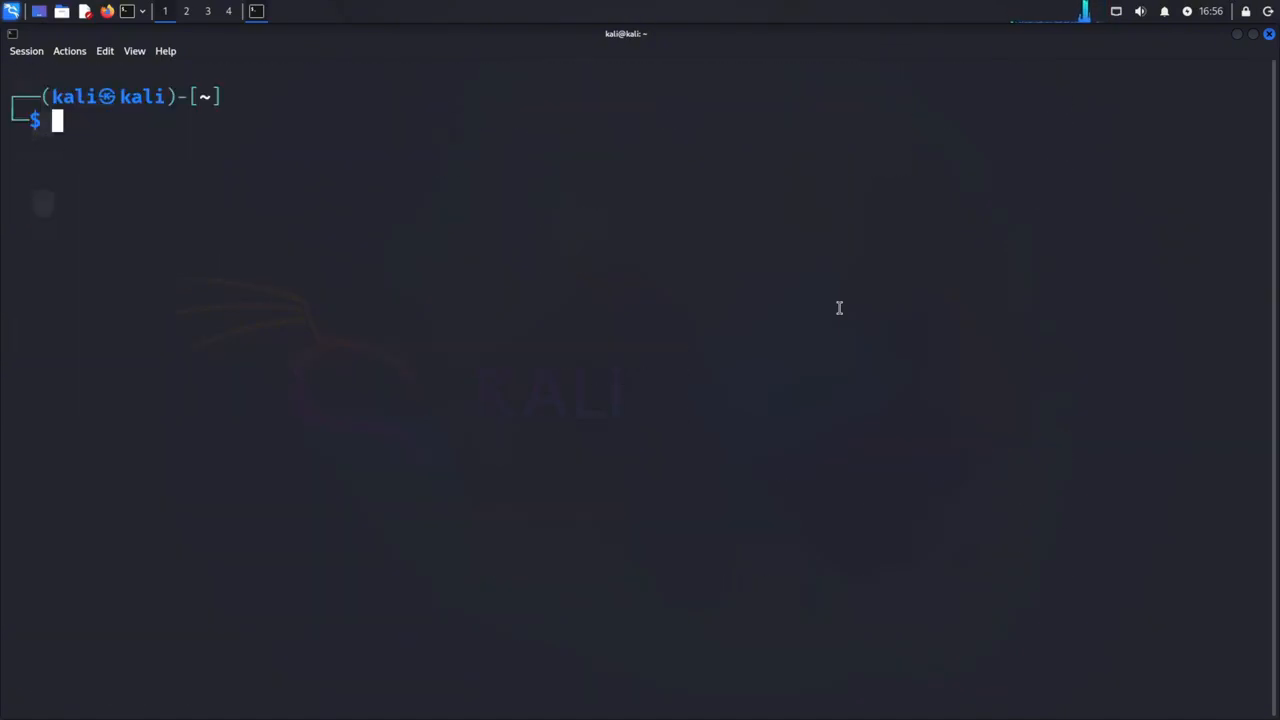
Launch Maltego from the terminal and proceed with Maltego ID activation using the default online activation
type("maltego")
key("Return")
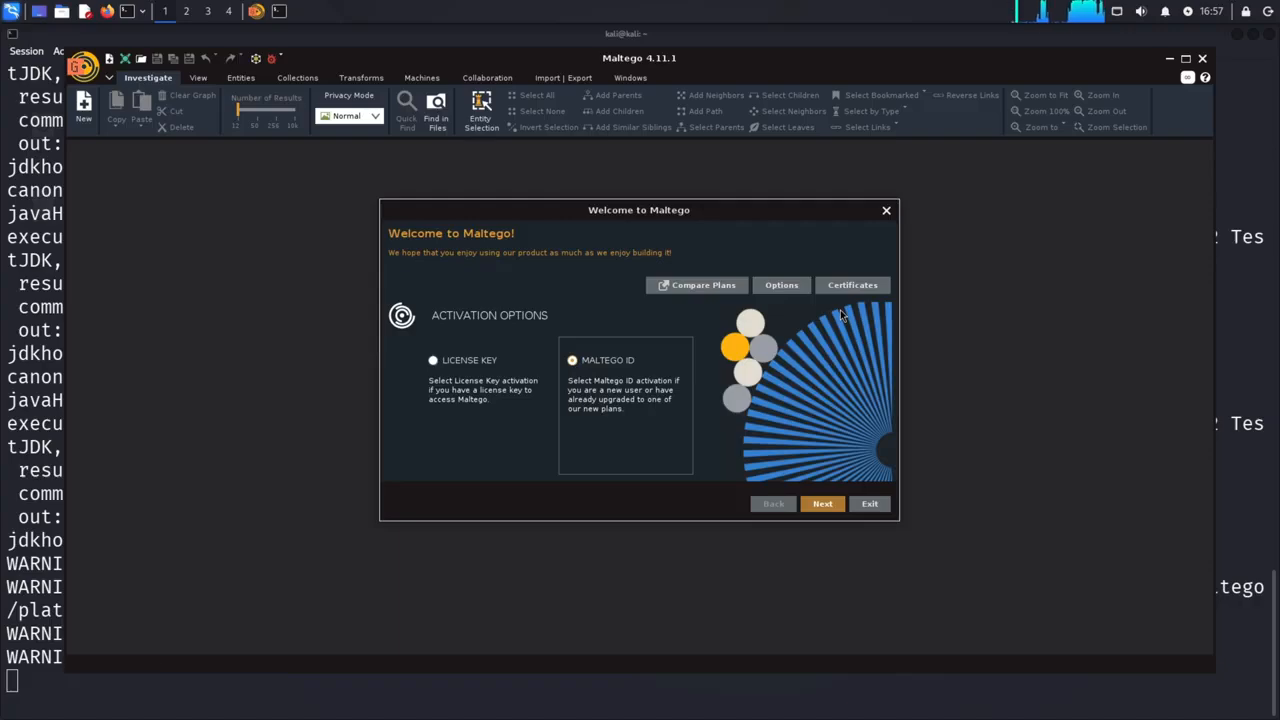
left_click(820, 504)
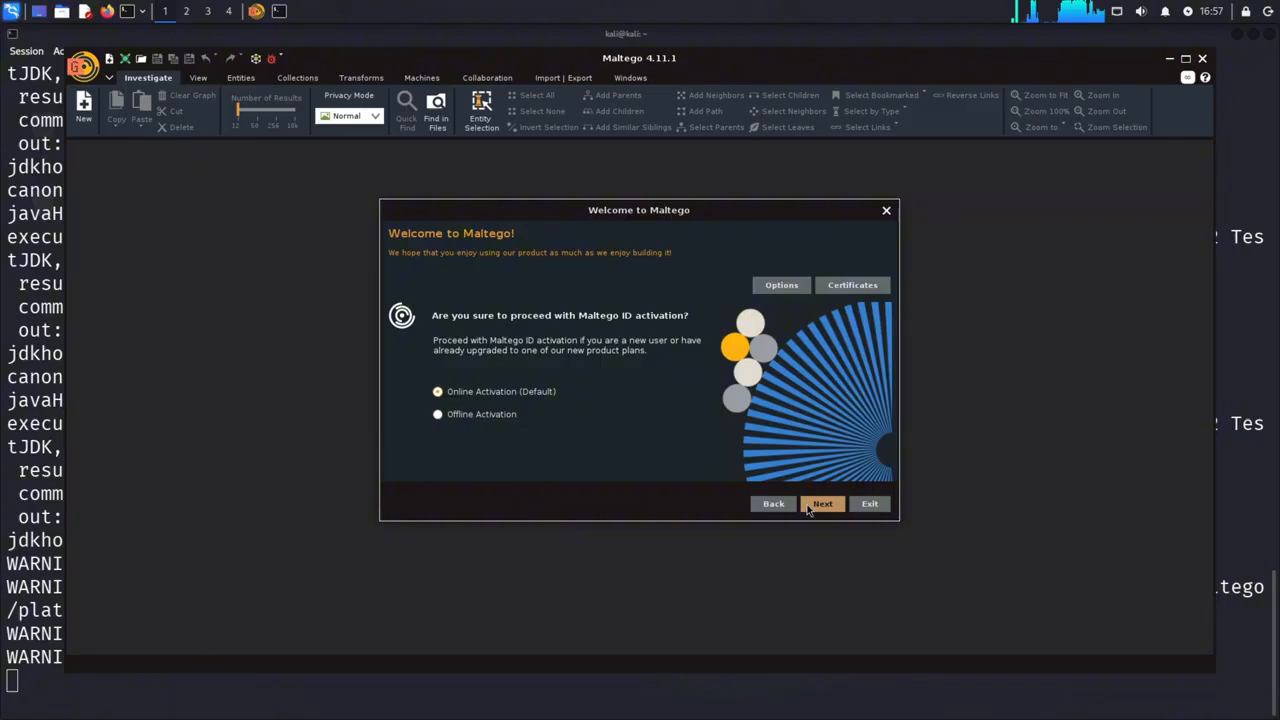
left_click(821, 504)
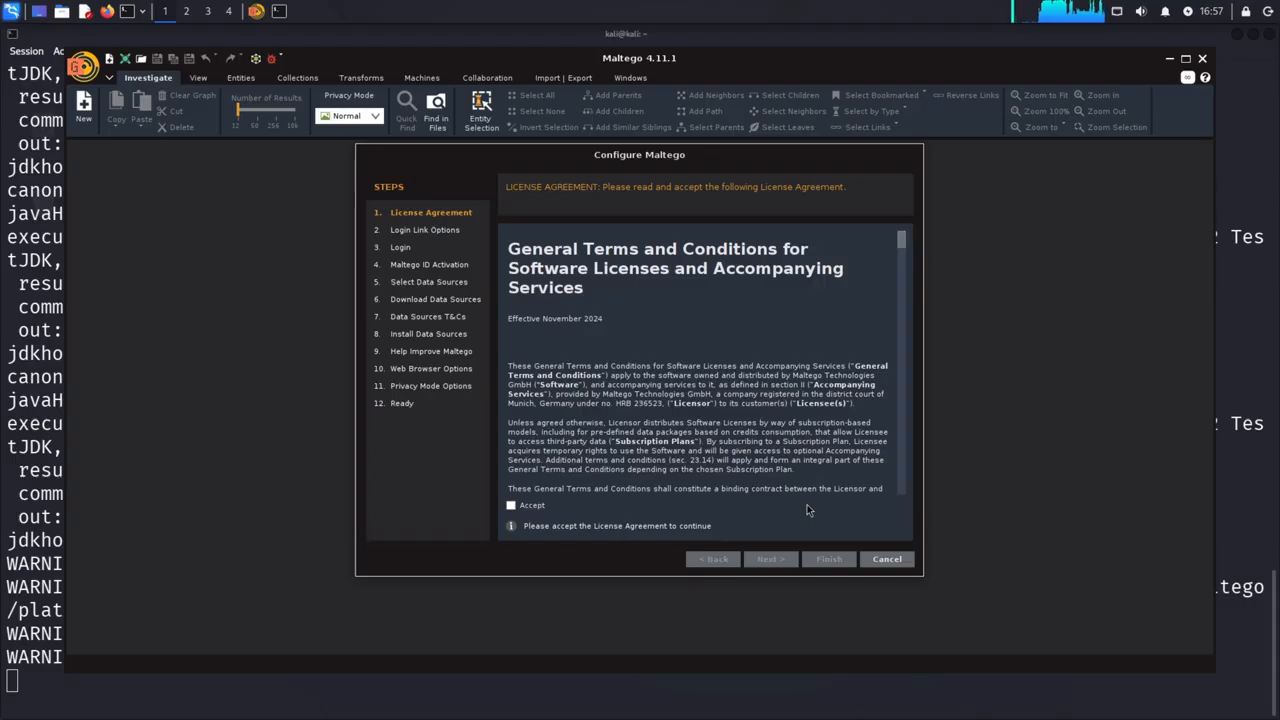
Accept the Maltego license agreement and open the Maltego ID login page in the default browser
left_click(511, 506)
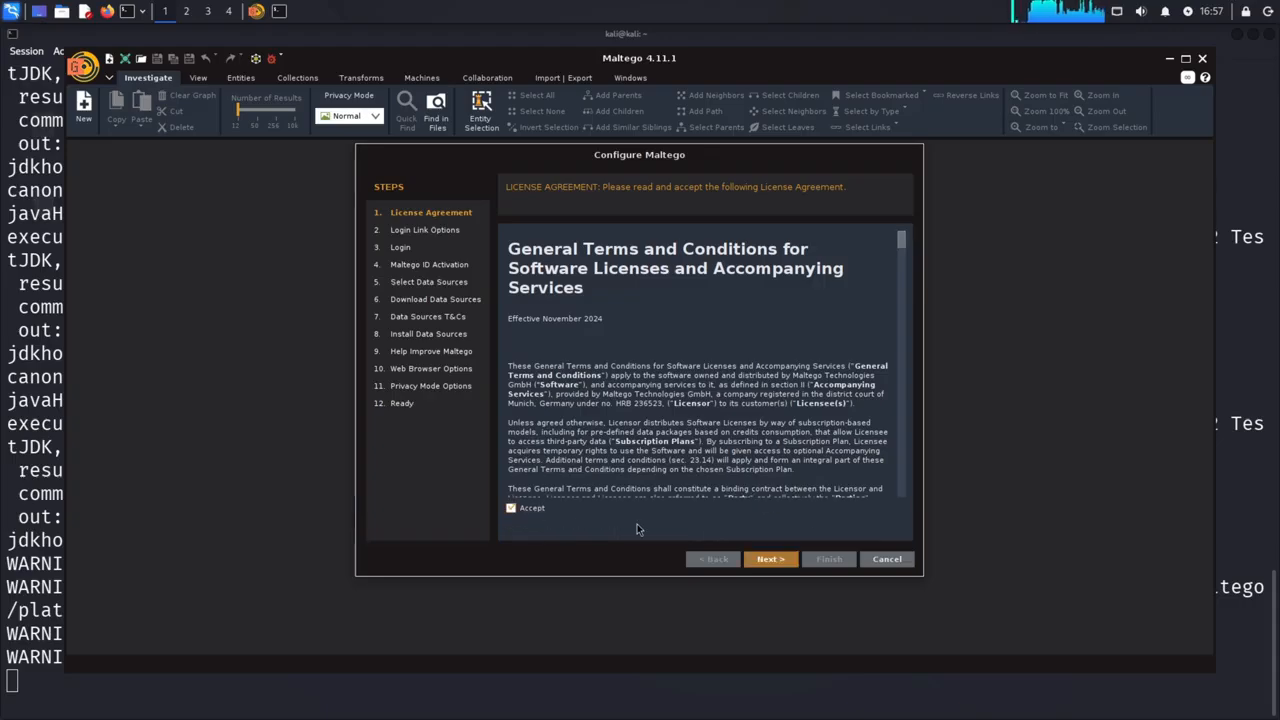
left_click(768, 559)
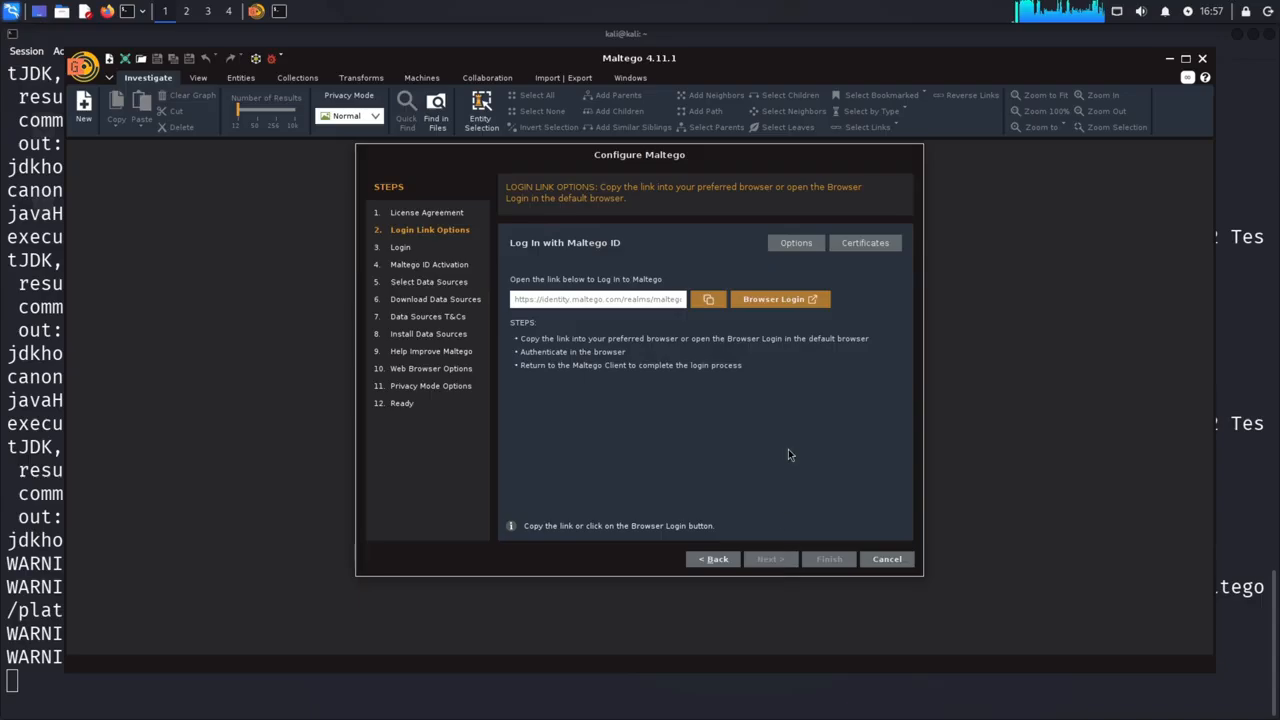
left_click(821, 302)
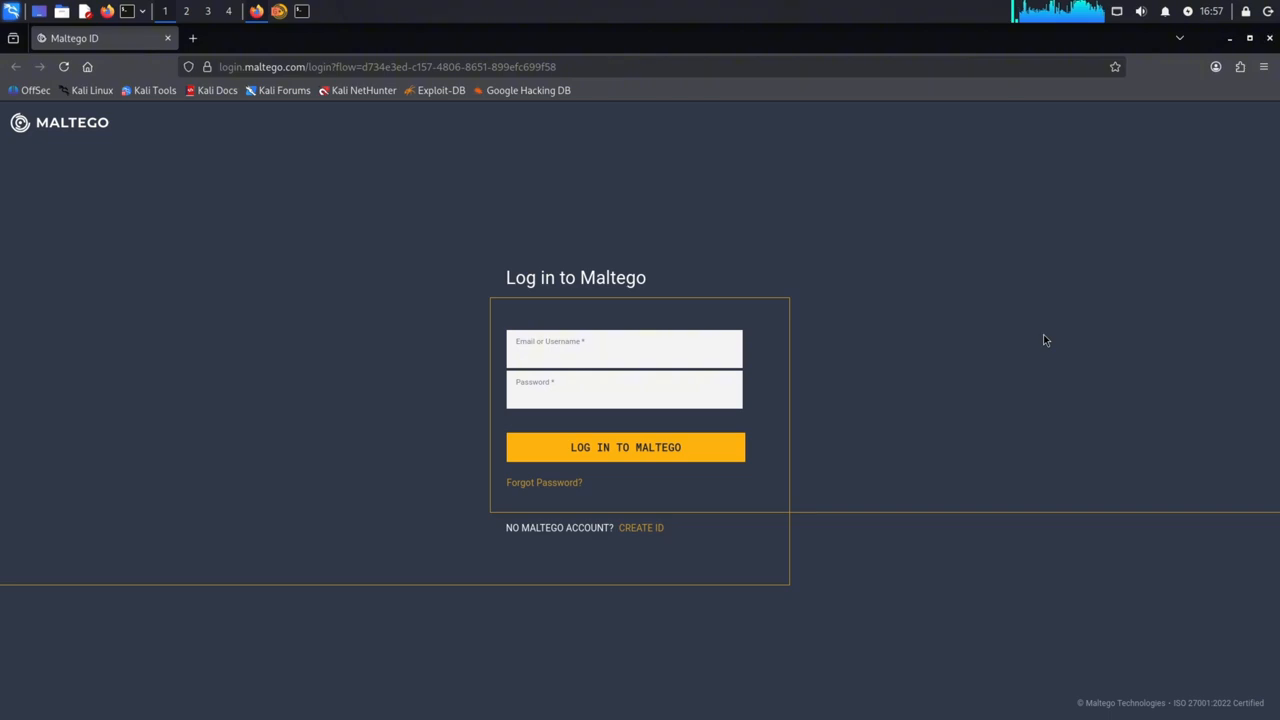
Create a Maltego ID with the e-mail, first name, last name and account password, and verify it with the emailed verification code
left_click(652, 528)
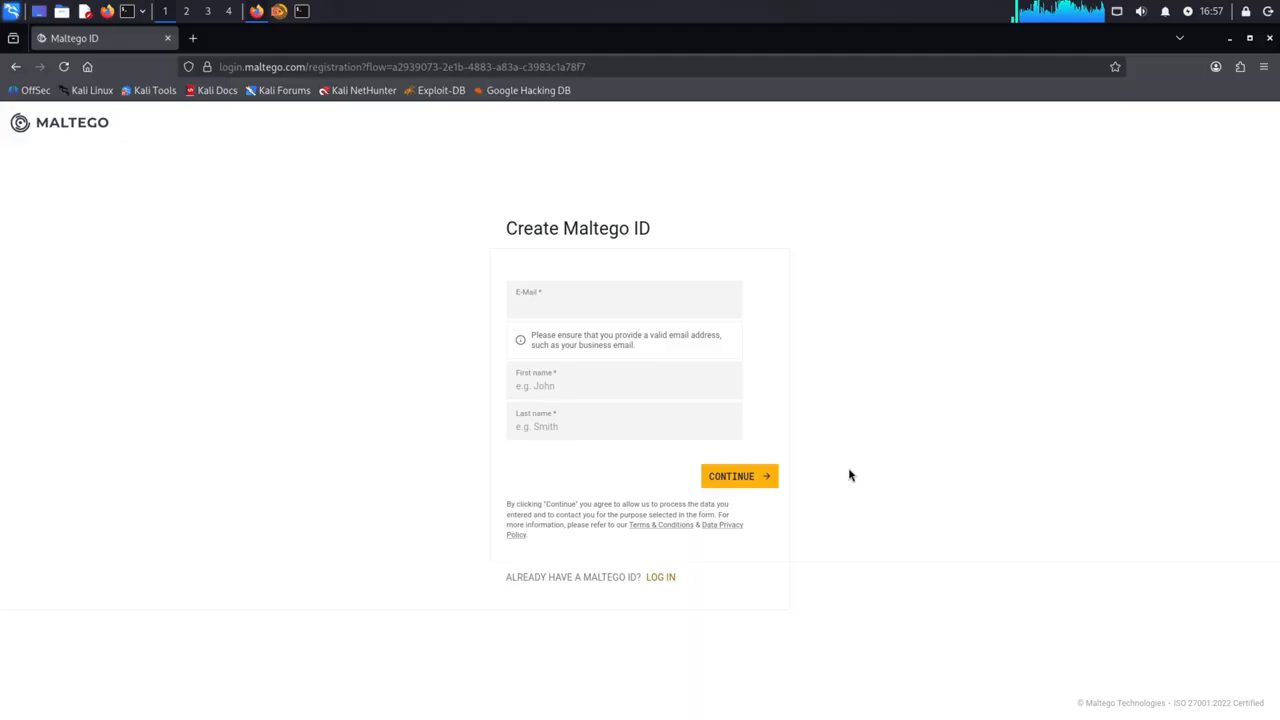
left_click(763, 474)
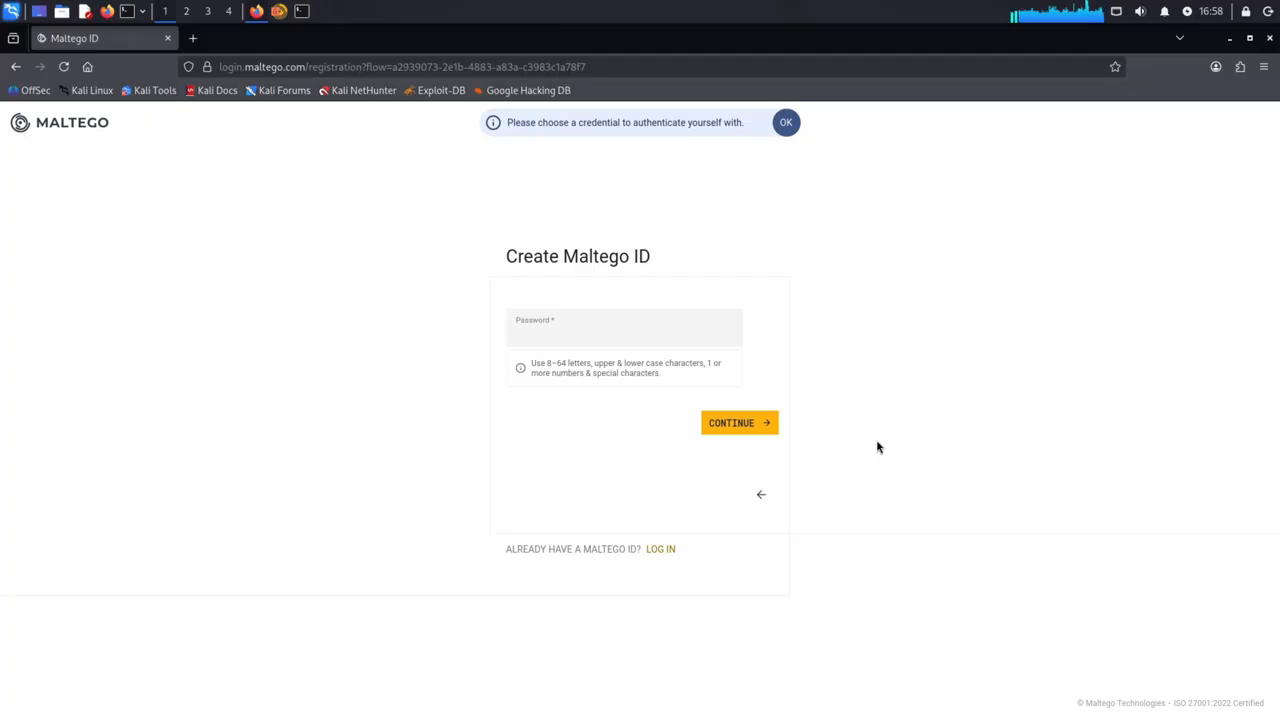
left_click(729, 331)
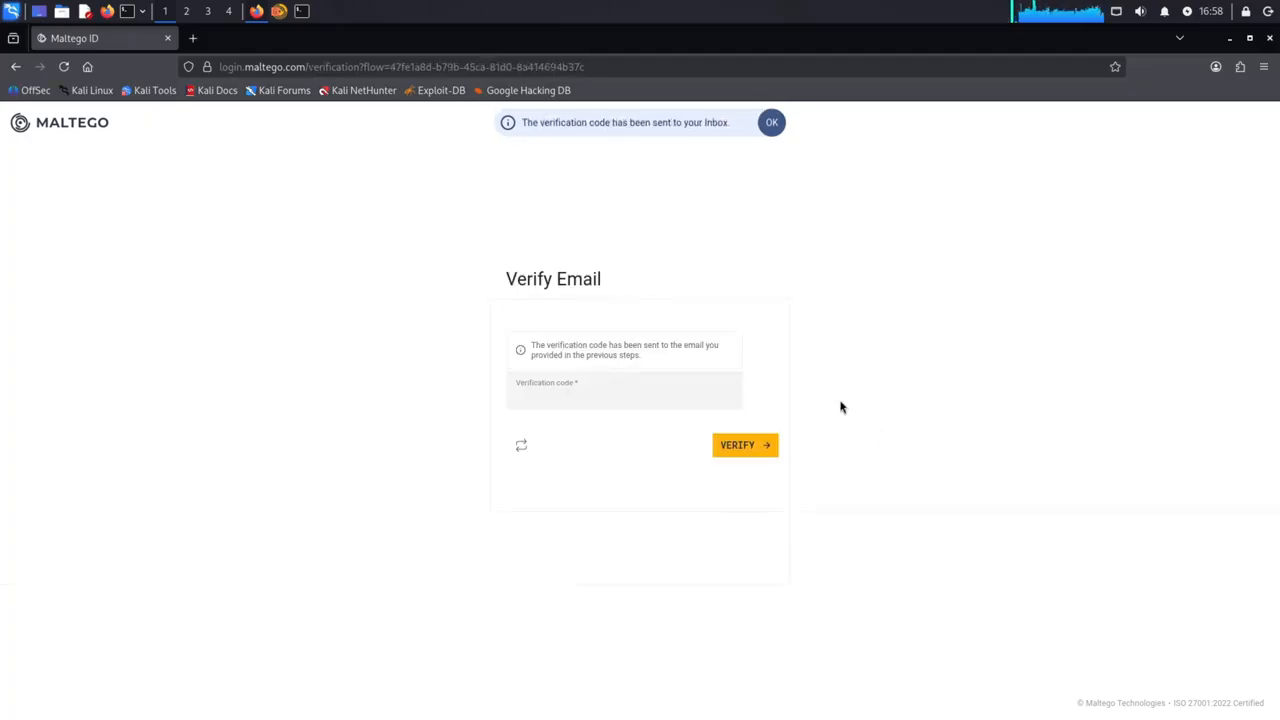
left_click(726, 396)
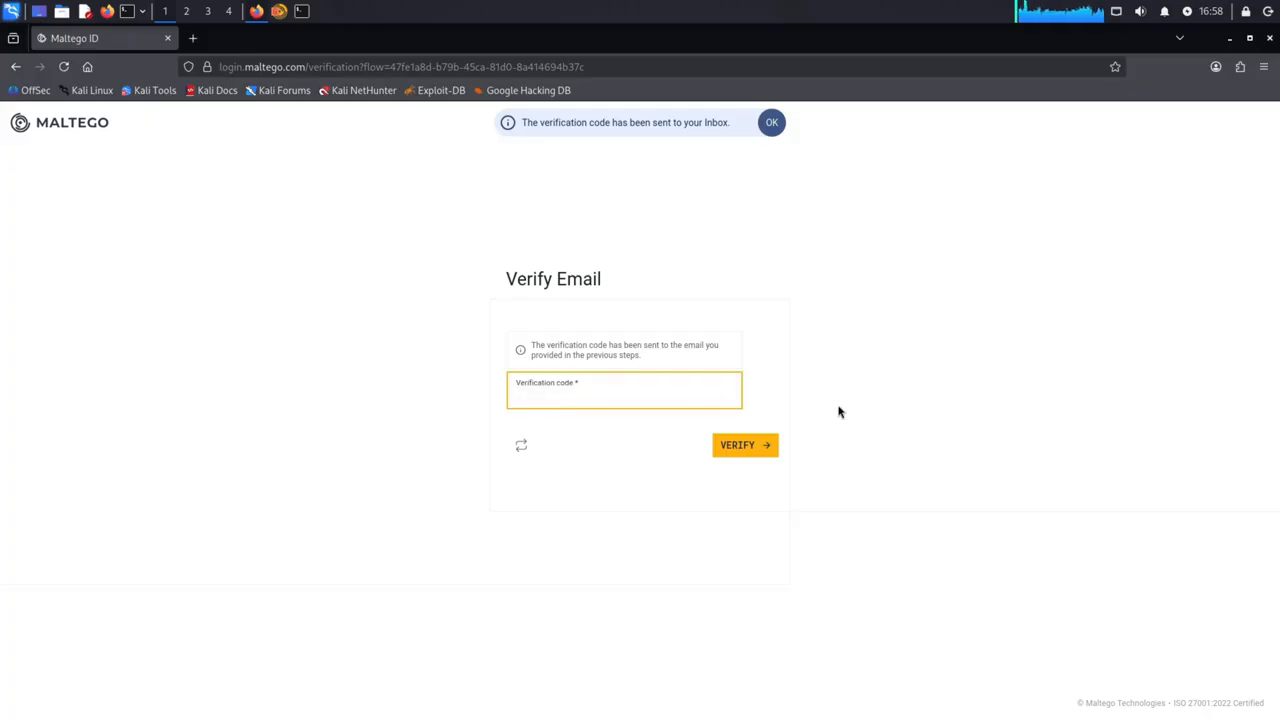
left_click(771, 446)
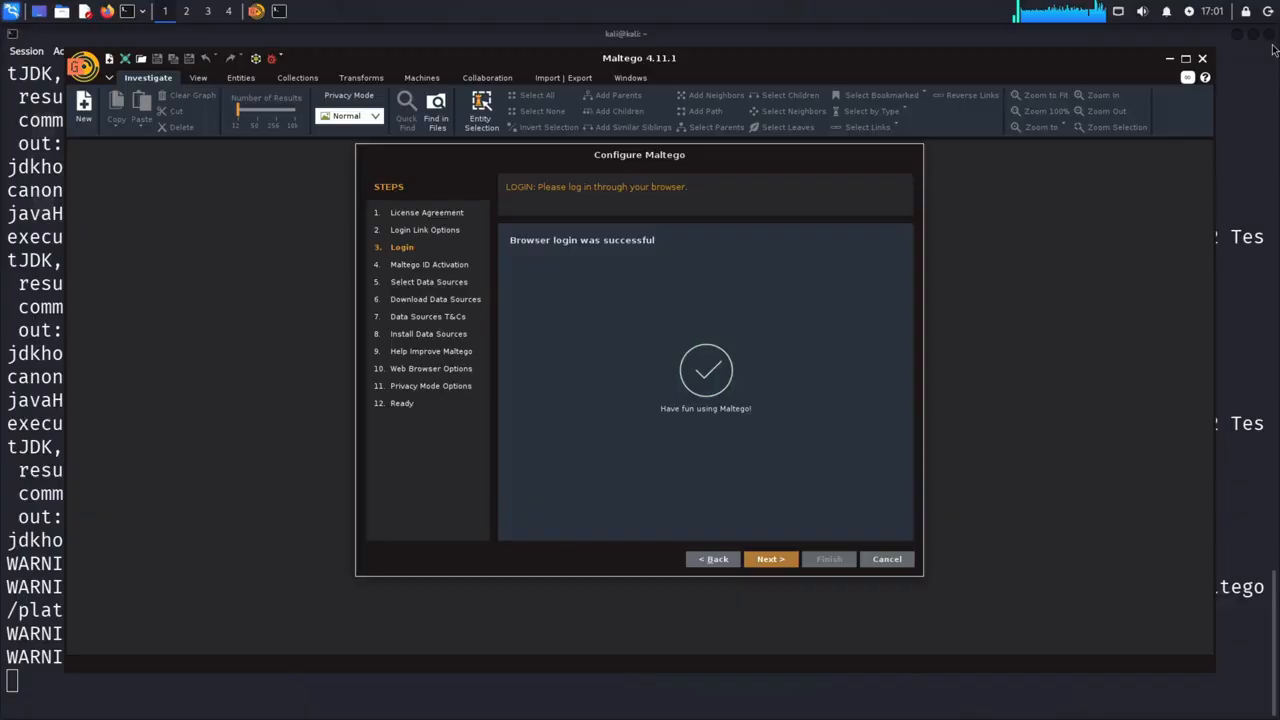
Close the browser and continue the Maltego configuration past the login and Maltego ID activation stages
left_click(1269, 38)
left_click(795, 562)
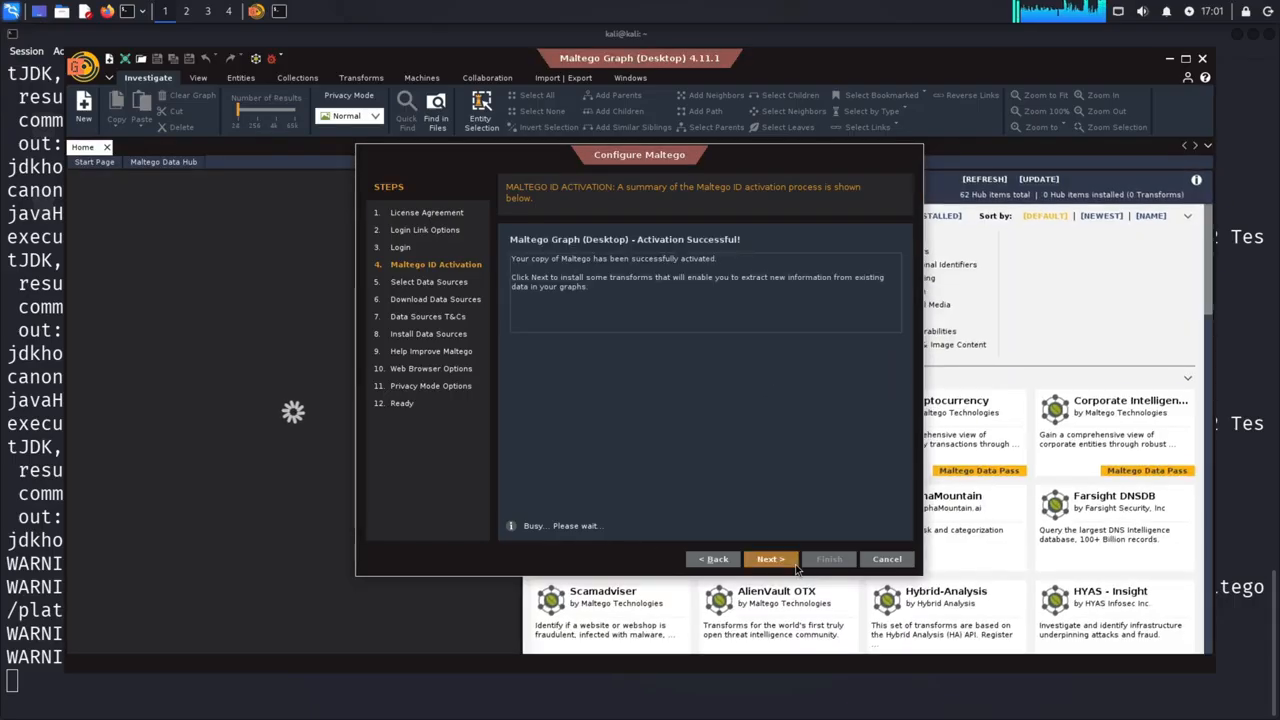
left_click(795, 564)
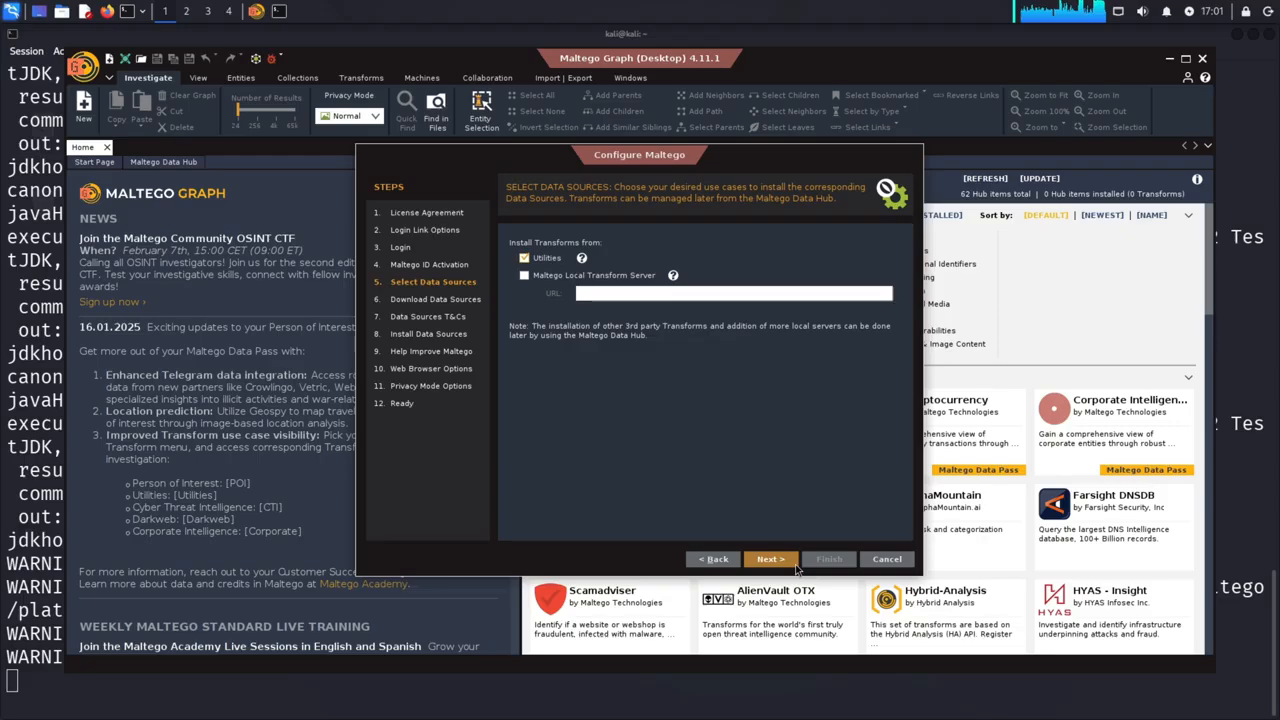
Install the Utilities transforms as the data source, accepting the data sources' terms and conditions
left_click(796, 566)
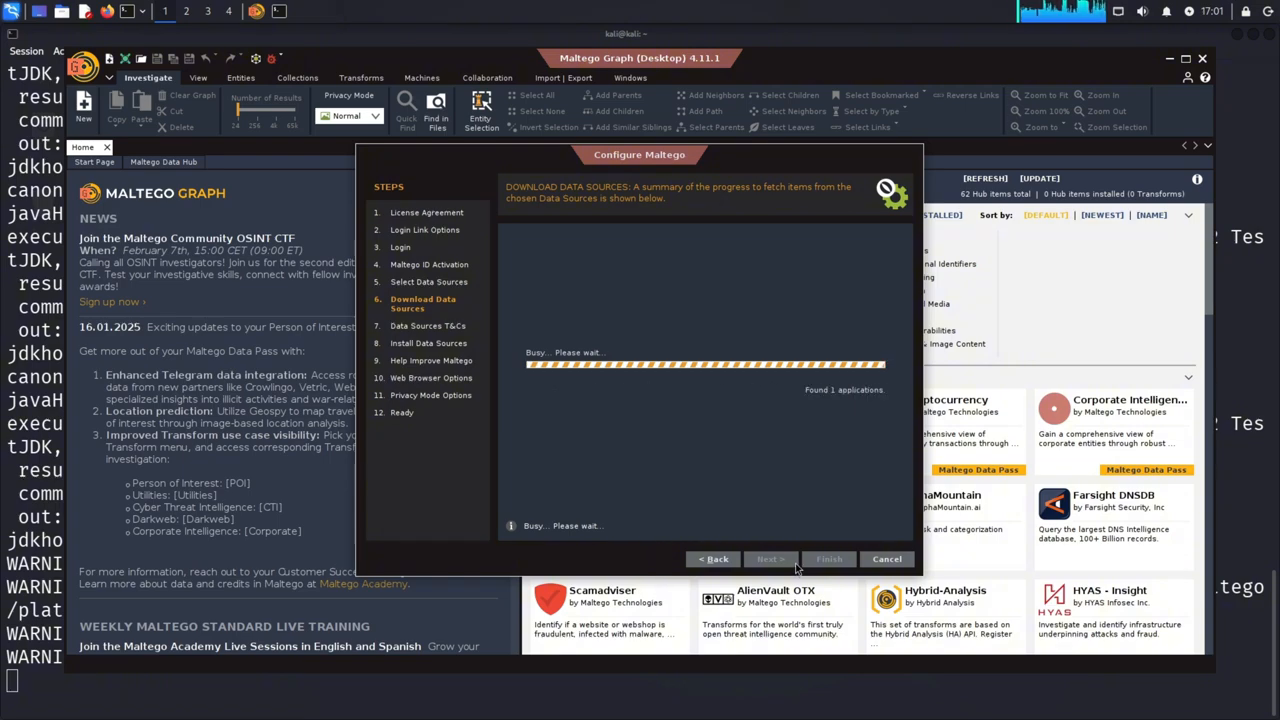
left_click(797, 566)
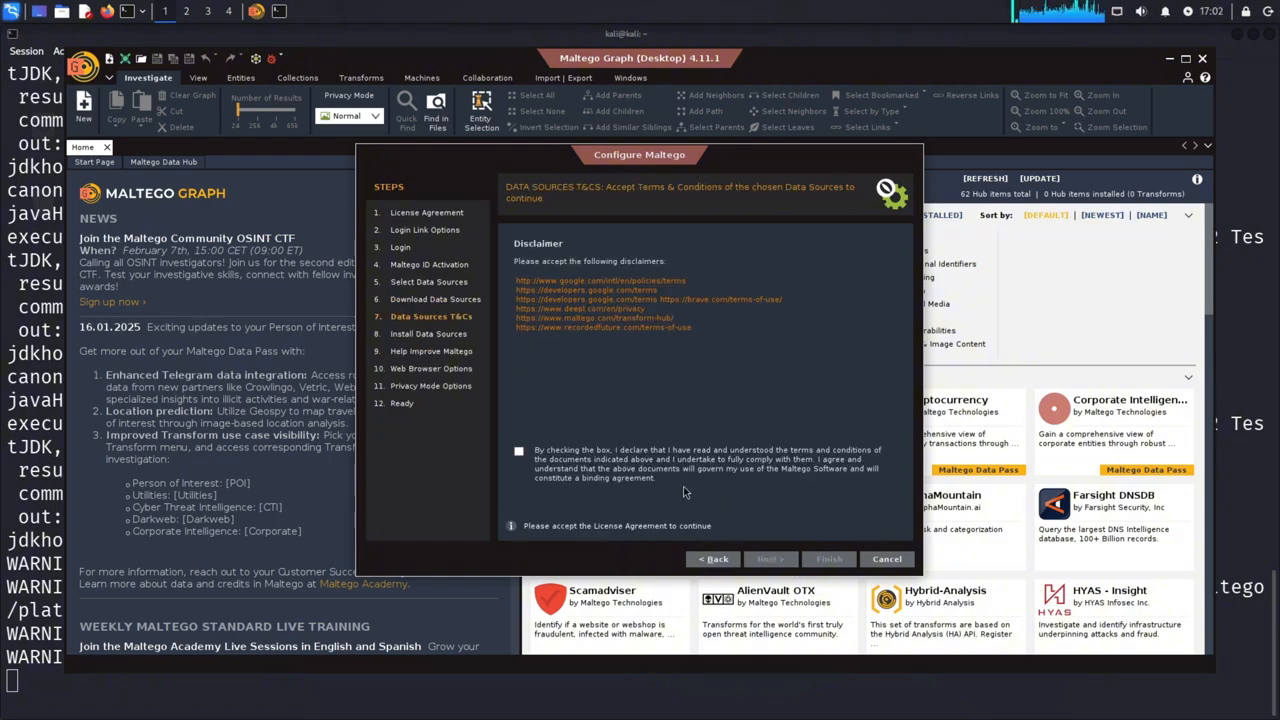
left_click(519, 453)
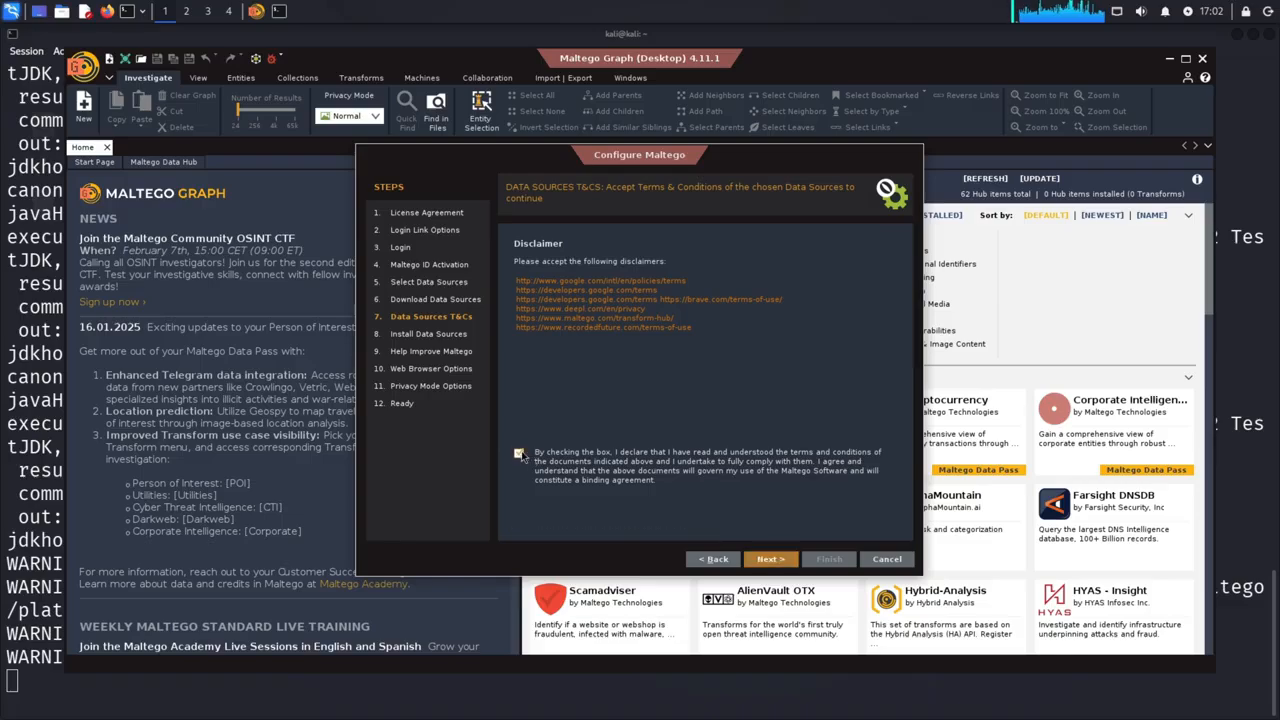
left_click(784, 563)
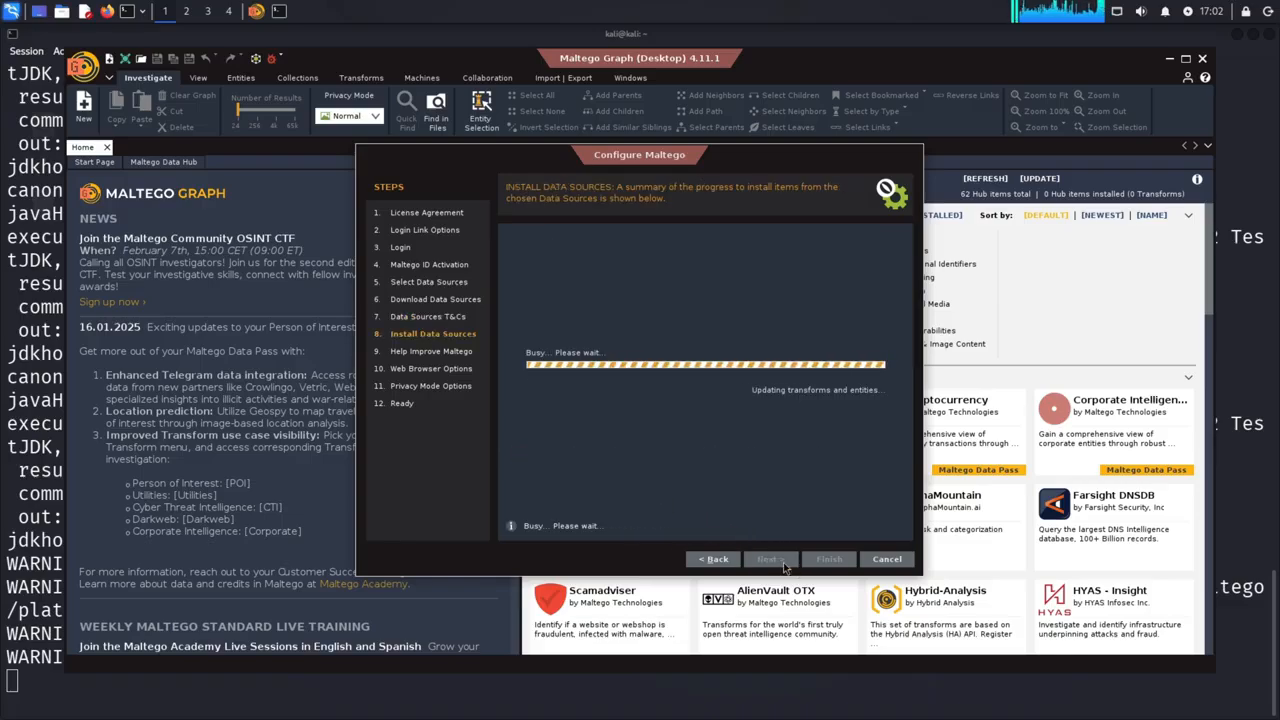
left_click(783, 562)
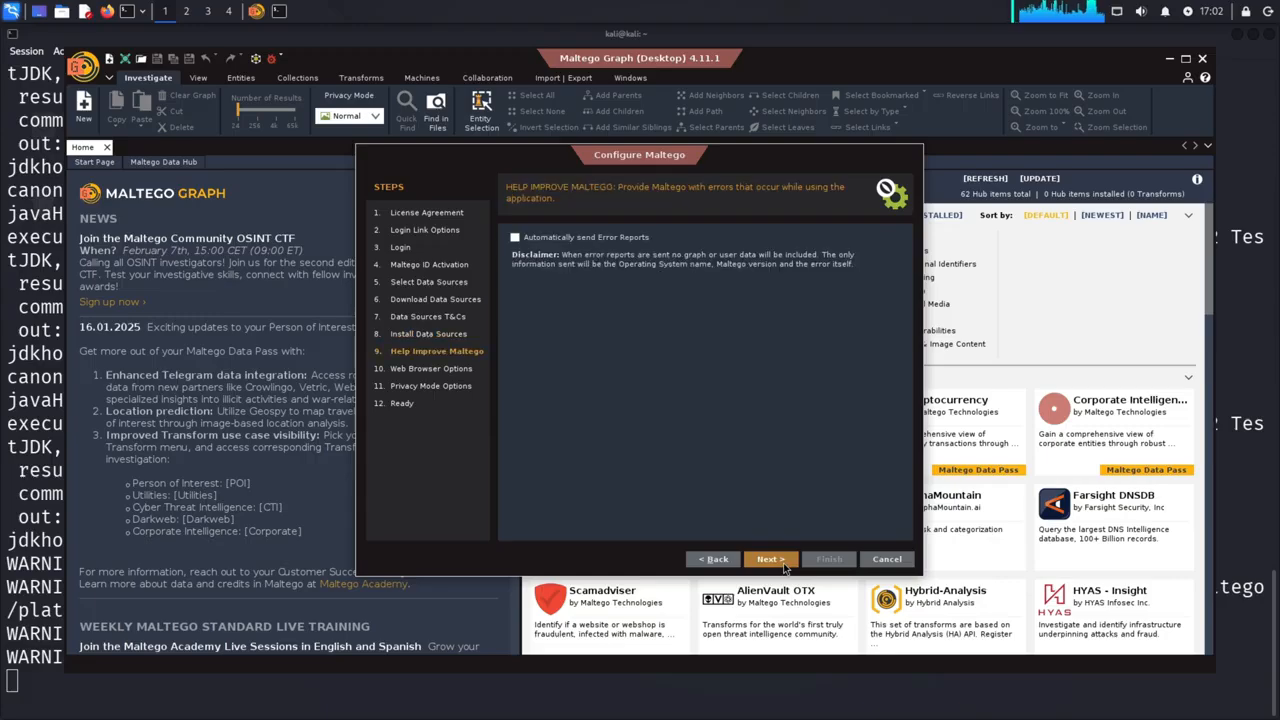
Leave automatic error reports off and set Firefox as the external web browser for opening links
left_click(770, 560)
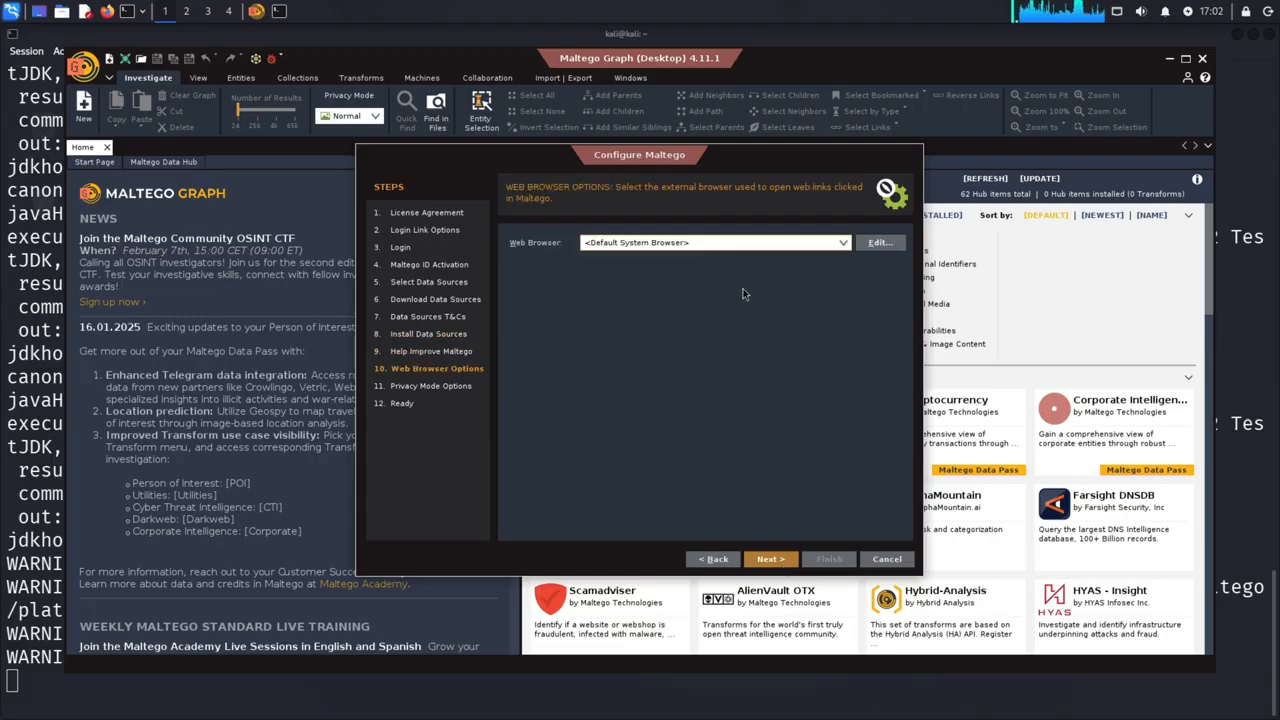
left_click(841, 243)
left_click(640, 268)
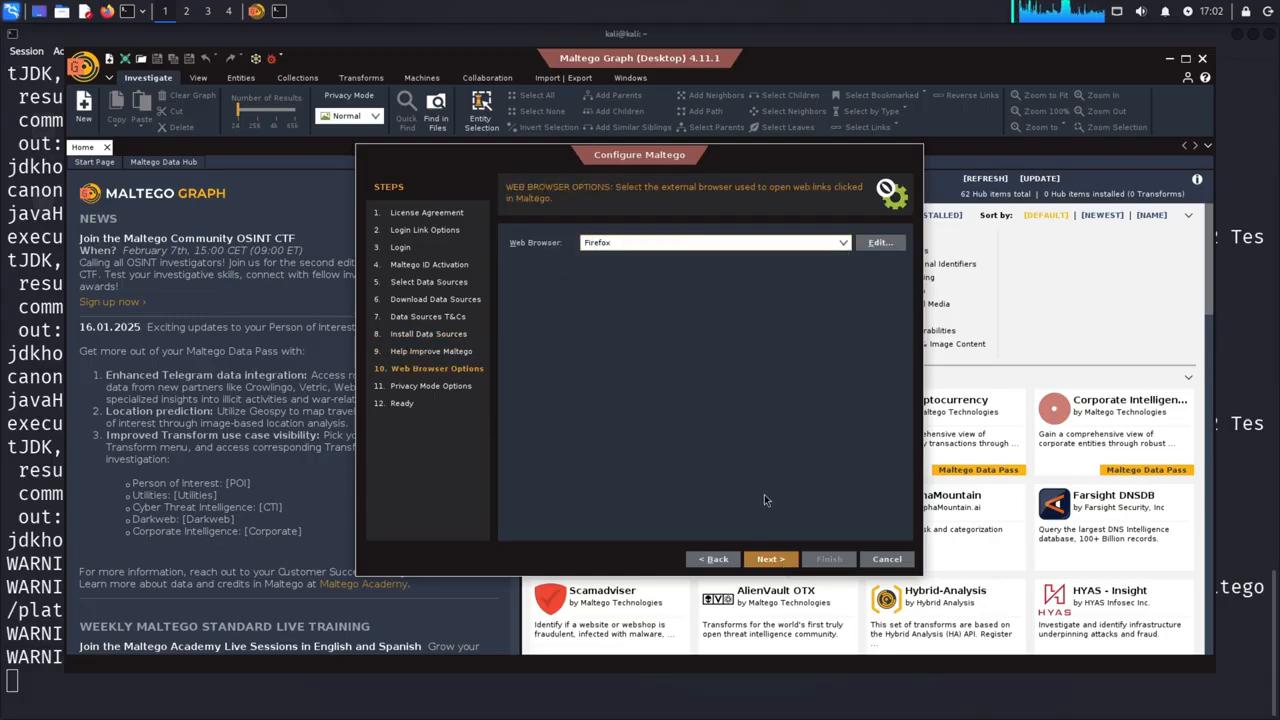
left_click(770, 560)
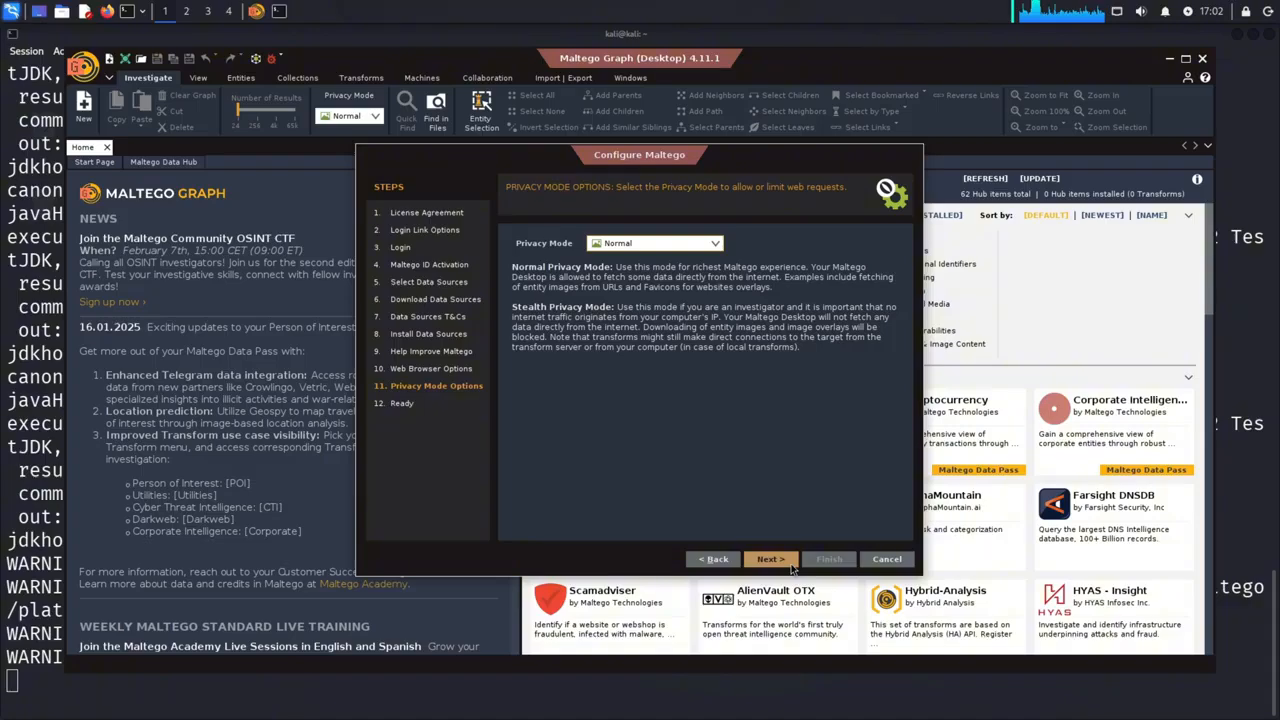
Keep the Normal privacy mode, finish the configuration with a blank graph and acknowledge the privacy policy notice
left_click(791, 566)
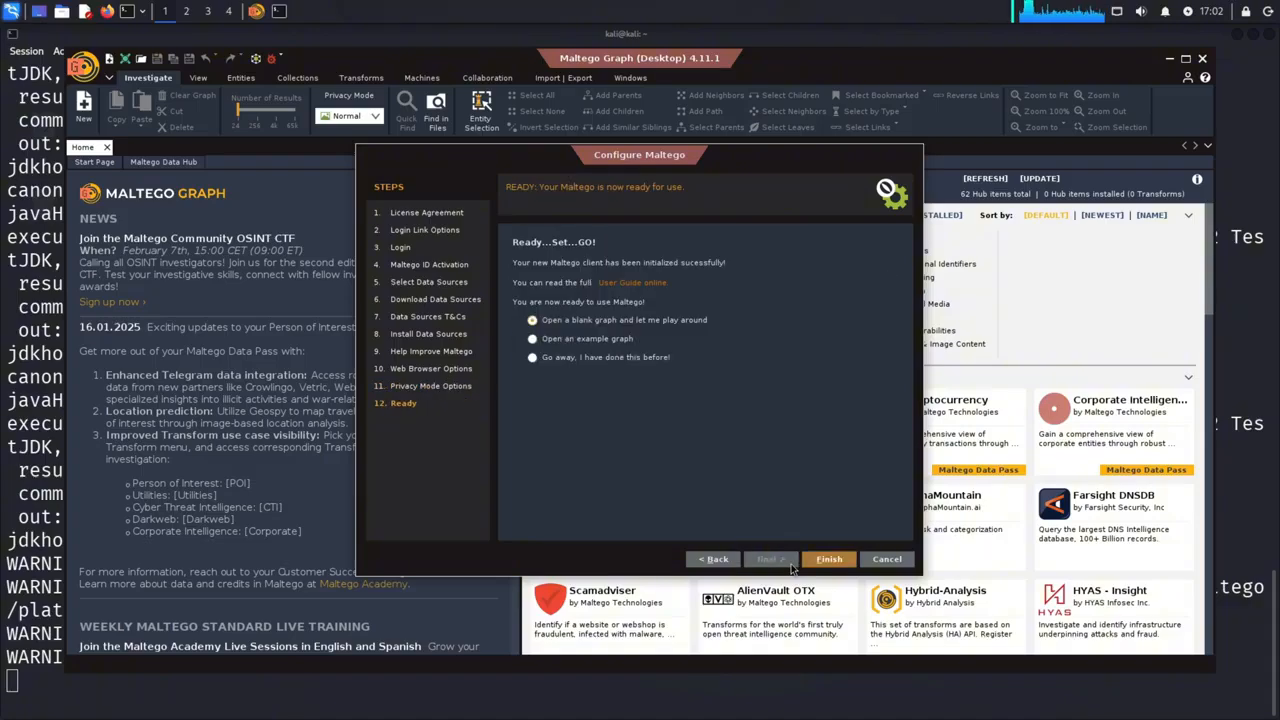
left_click(810, 562)
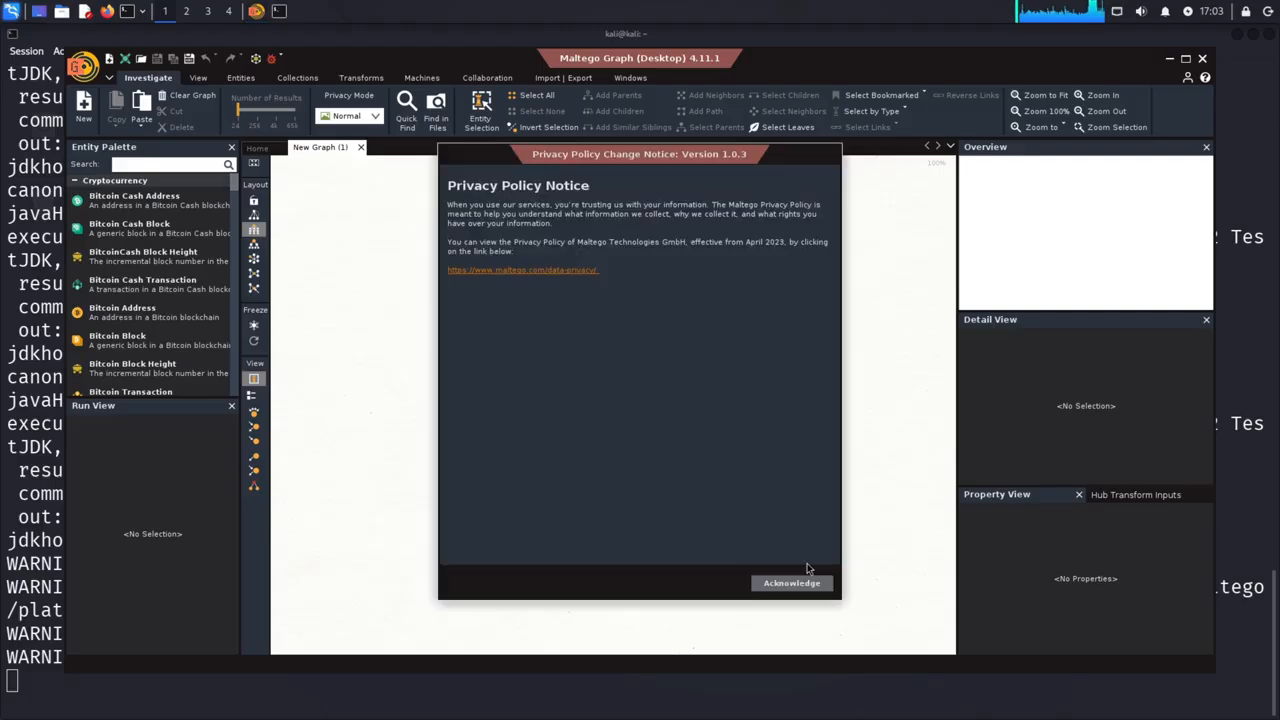
left_click(815, 584)
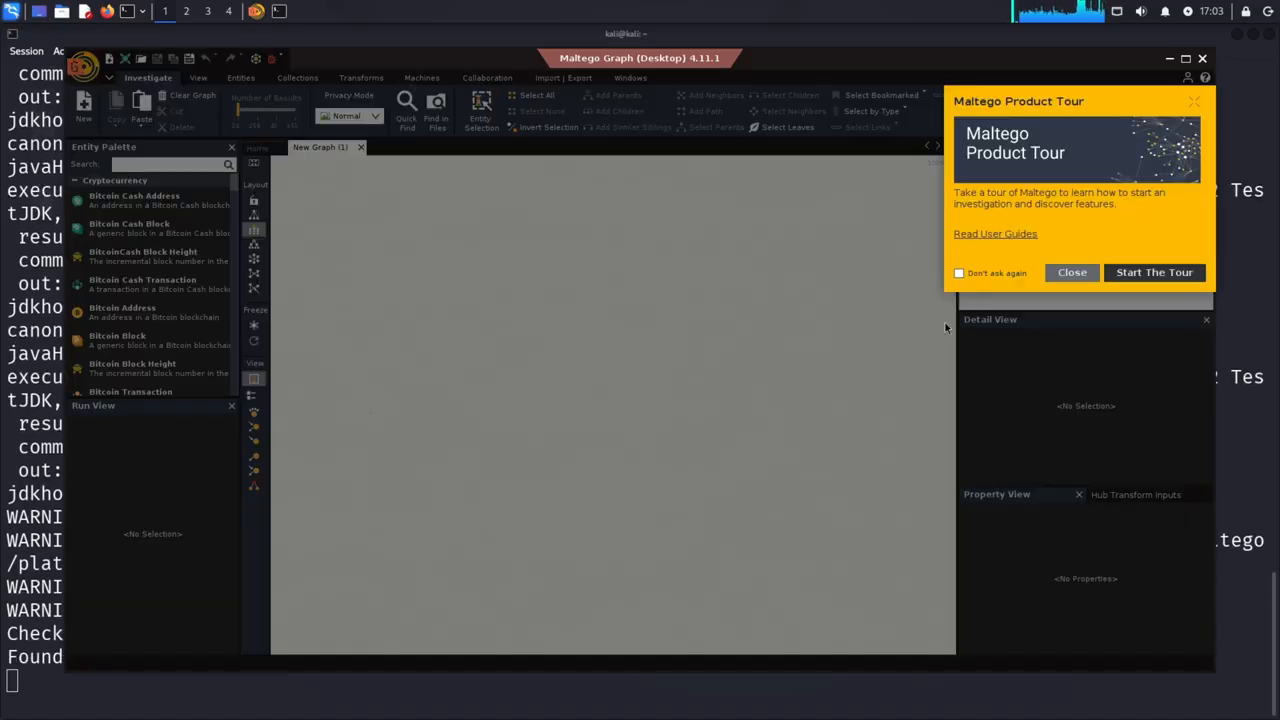
Dismiss the product tour with "Don't ask again" enabled and maximize the Maltego window
left_click(958, 273)
left_click(1064, 271)
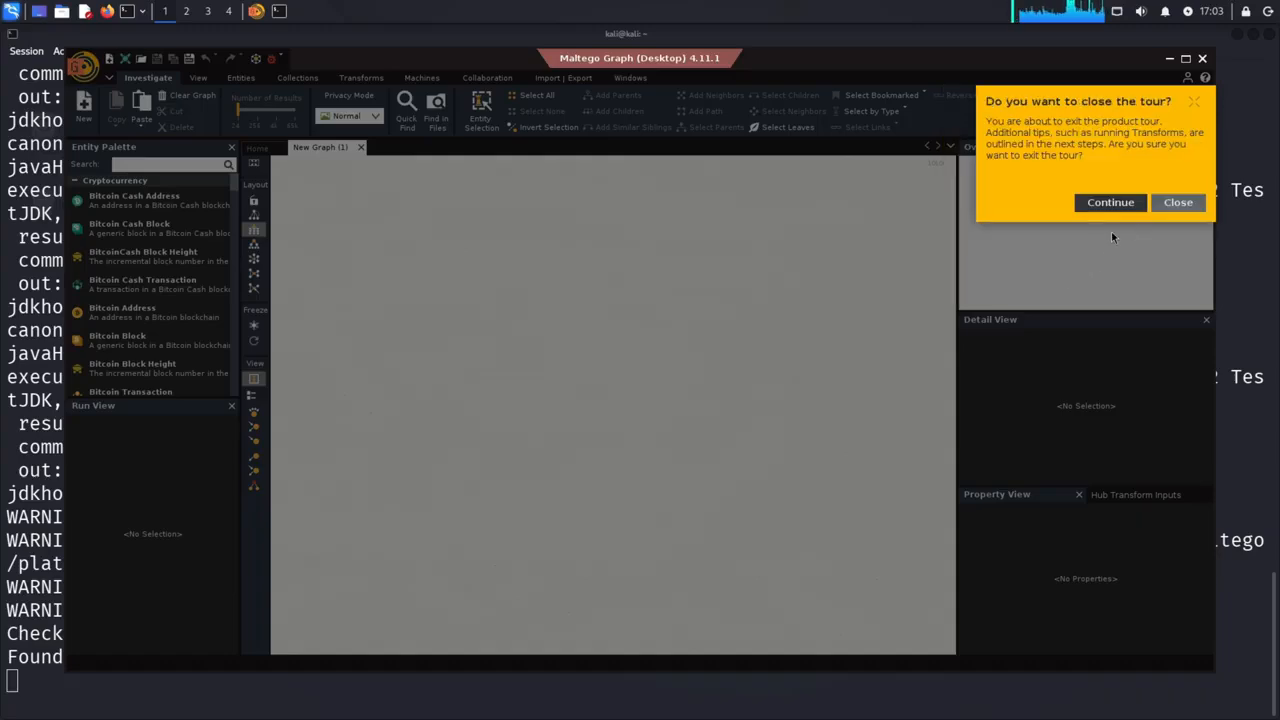
left_click(1201, 203)
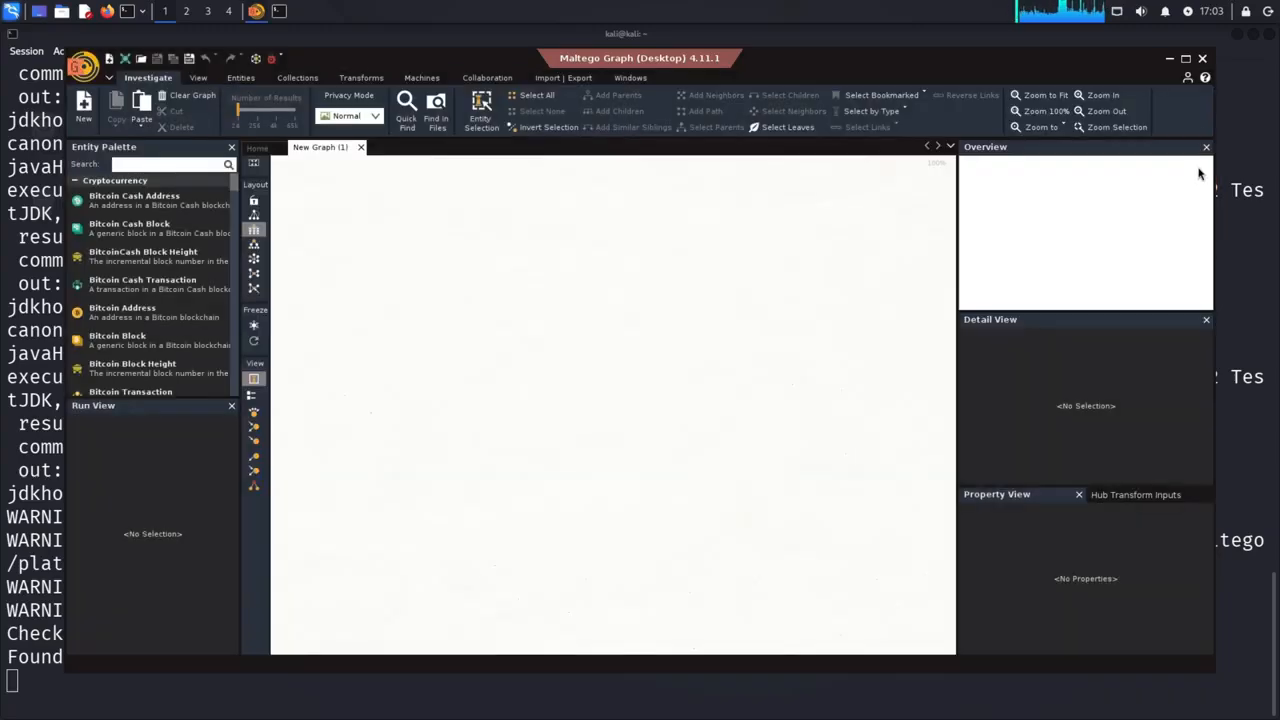
left_click(1185, 58)
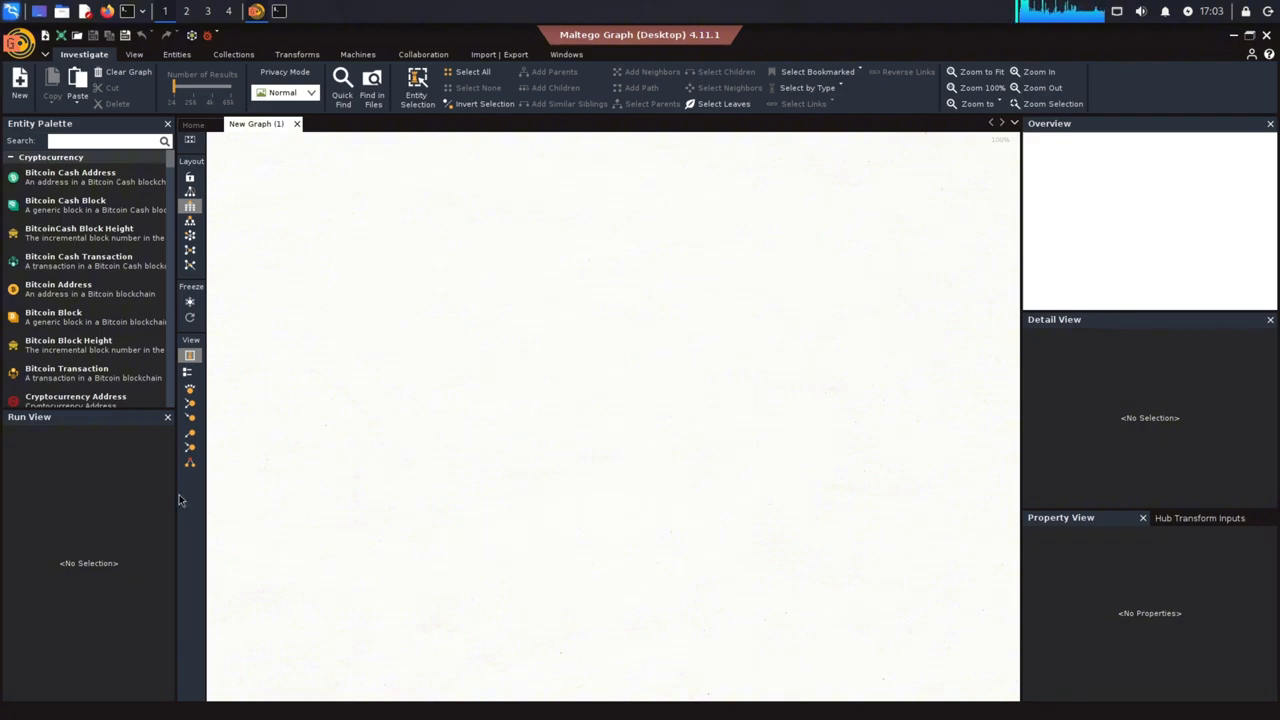
Widen the Entity Palette and collapse all of its entity categories, from Cryptocurrency down to Wikimedia
left_click_drag(177, 500, 415, 490)
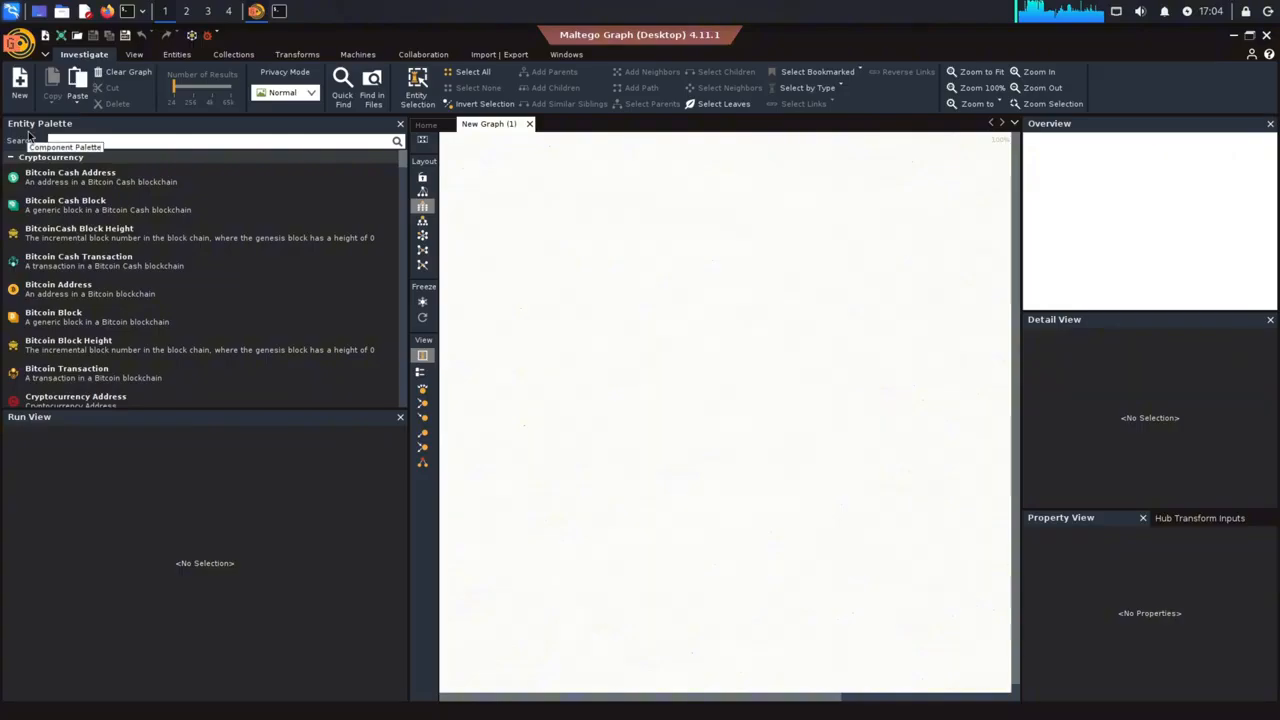
left_click(10, 157)
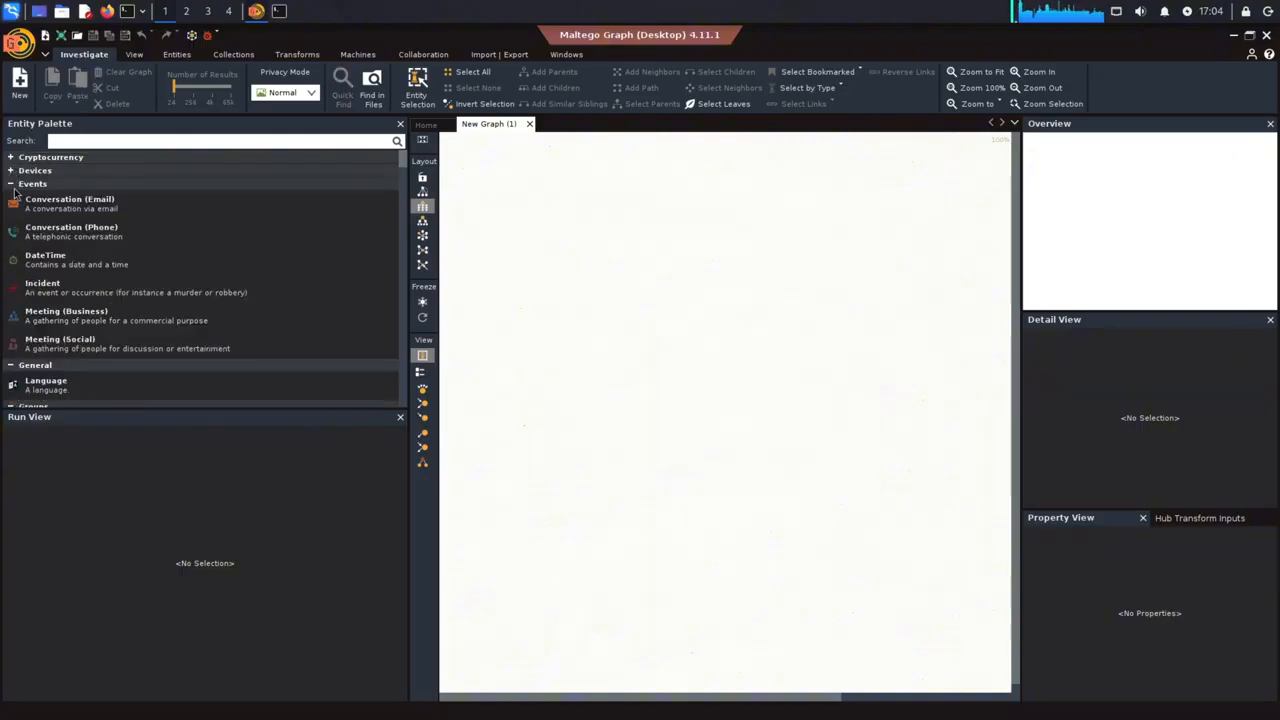
left_click(10, 183)
left_click(10, 197)
left_click(10, 210)
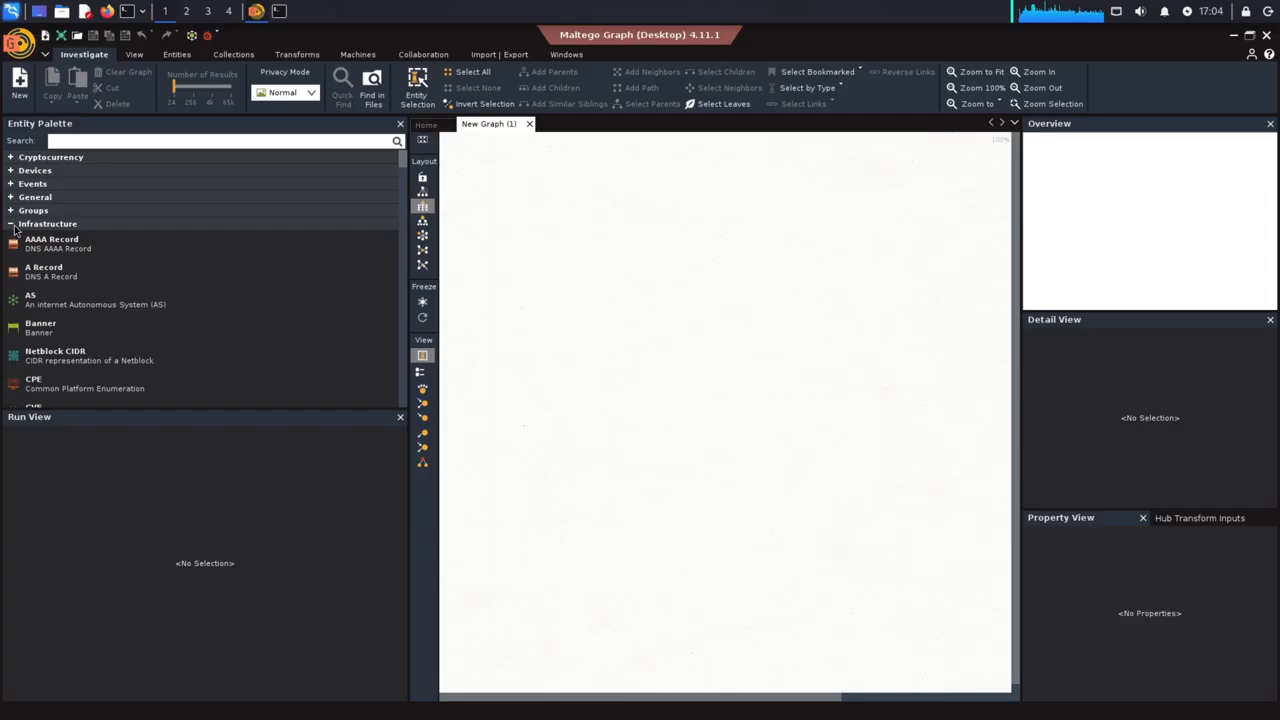
left_click(10, 224)
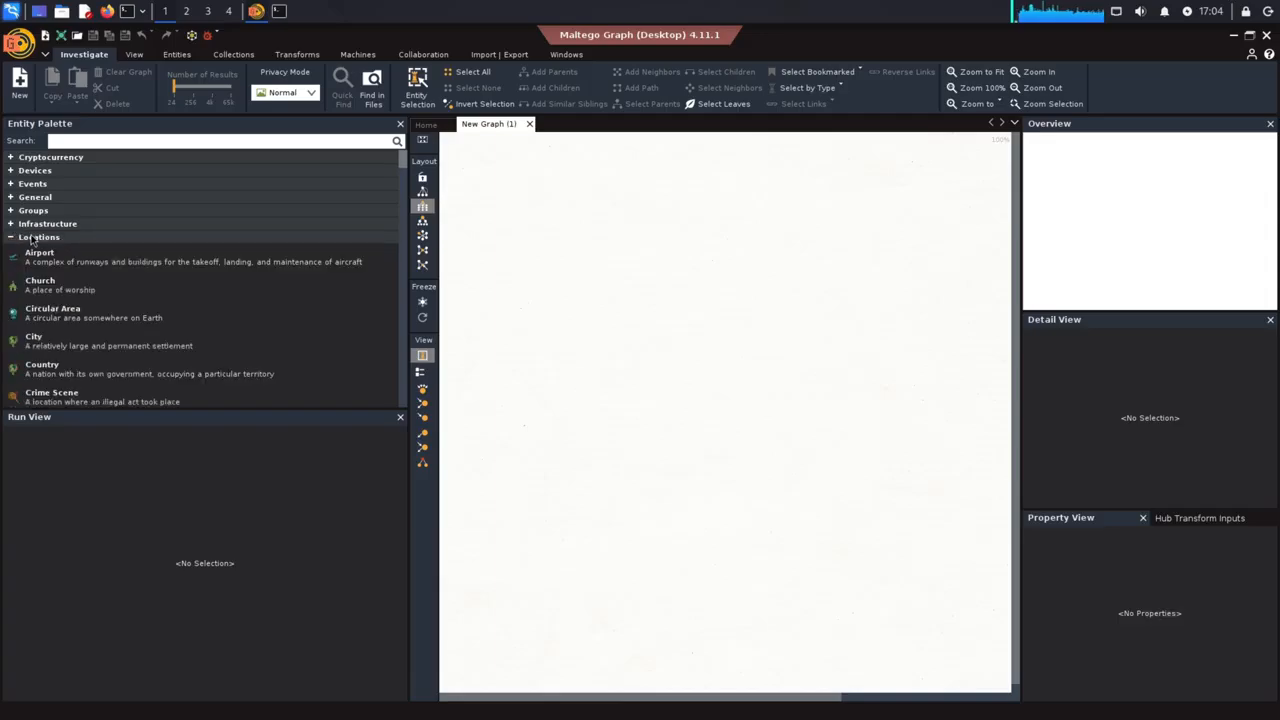
left_click(10, 237)
left_click(10, 250)
left_click(10, 264)
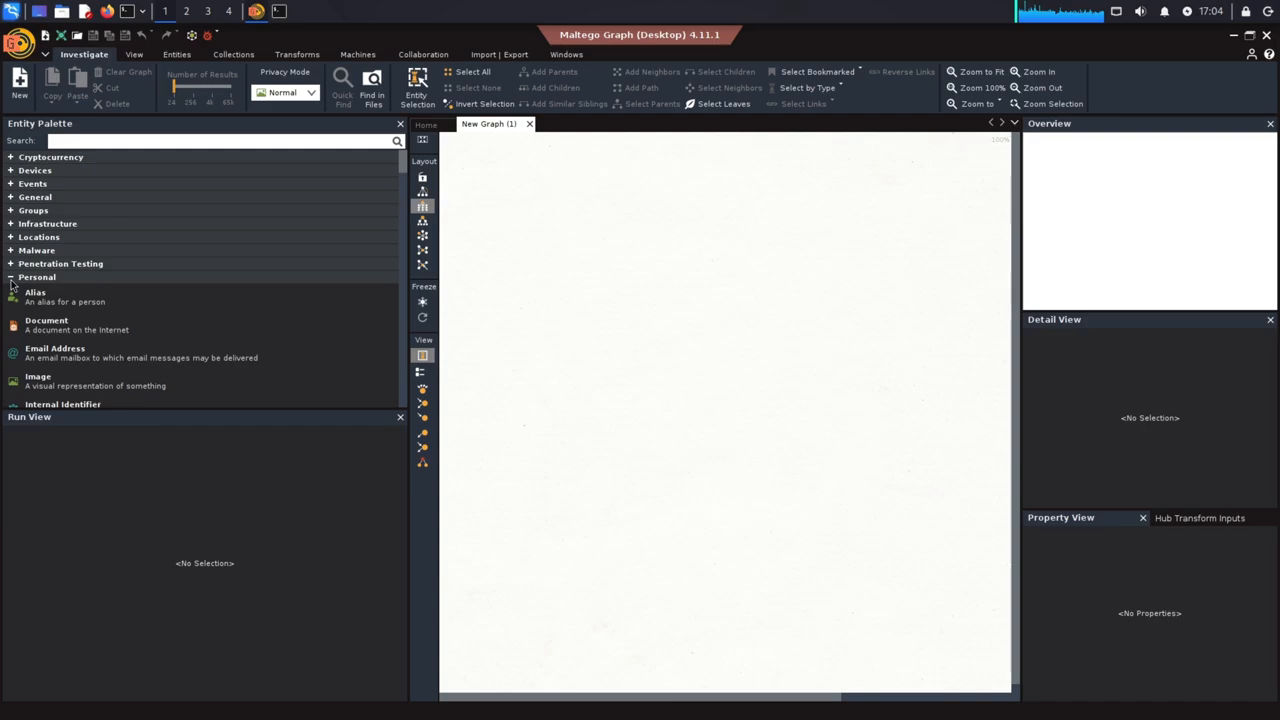
left_click(10, 277)
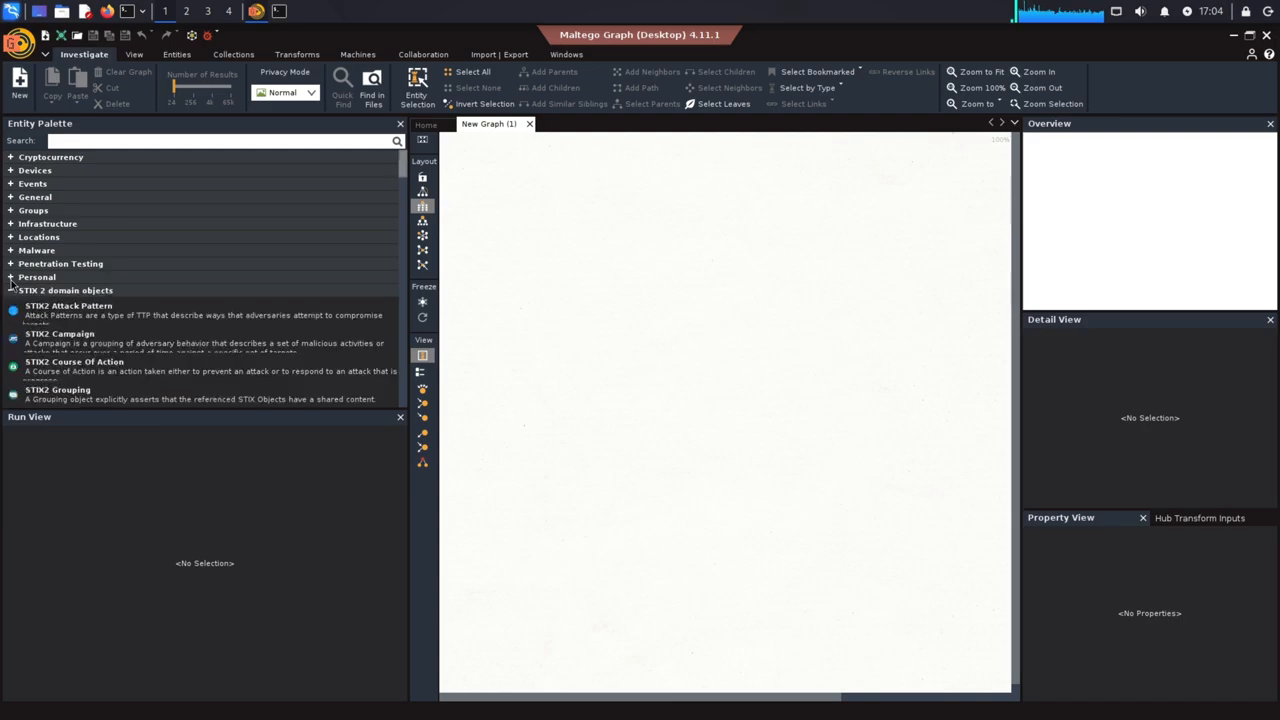
left_click(10, 290)
left_click(10, 304)
left_click(10, 317)
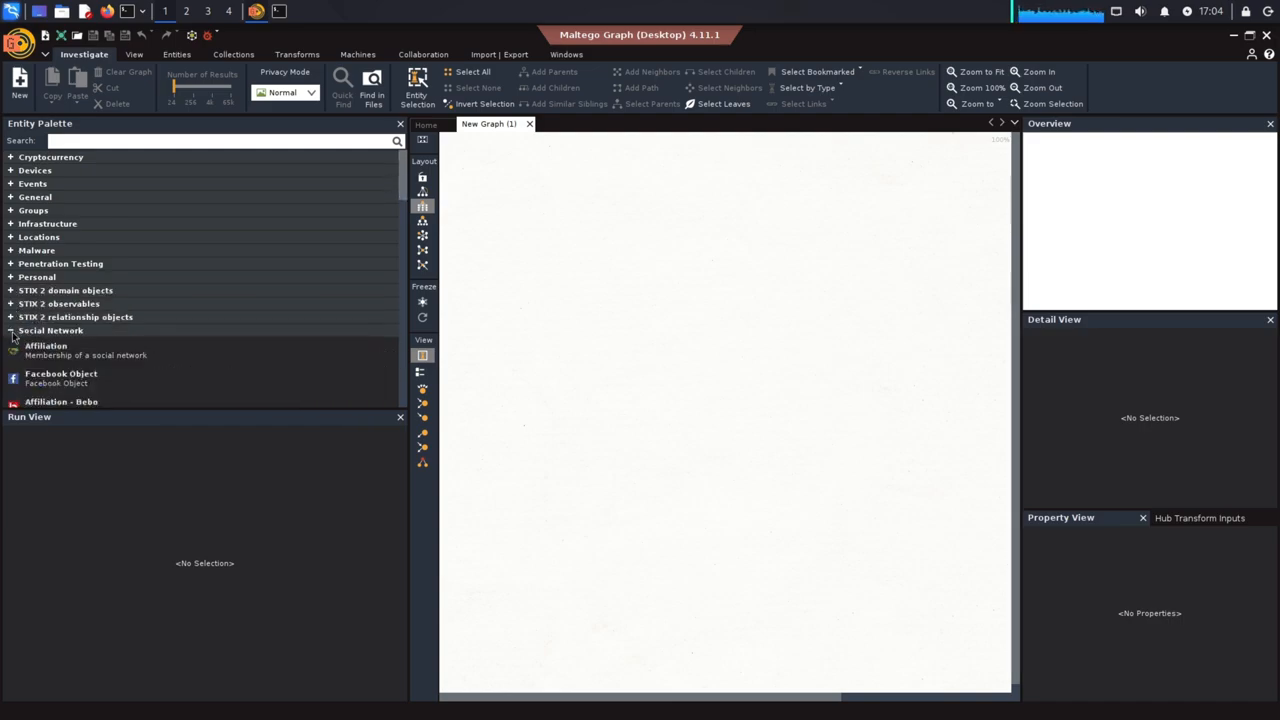
left_click(10, 330)
left_click(10, 357)
left_click(10, 357)
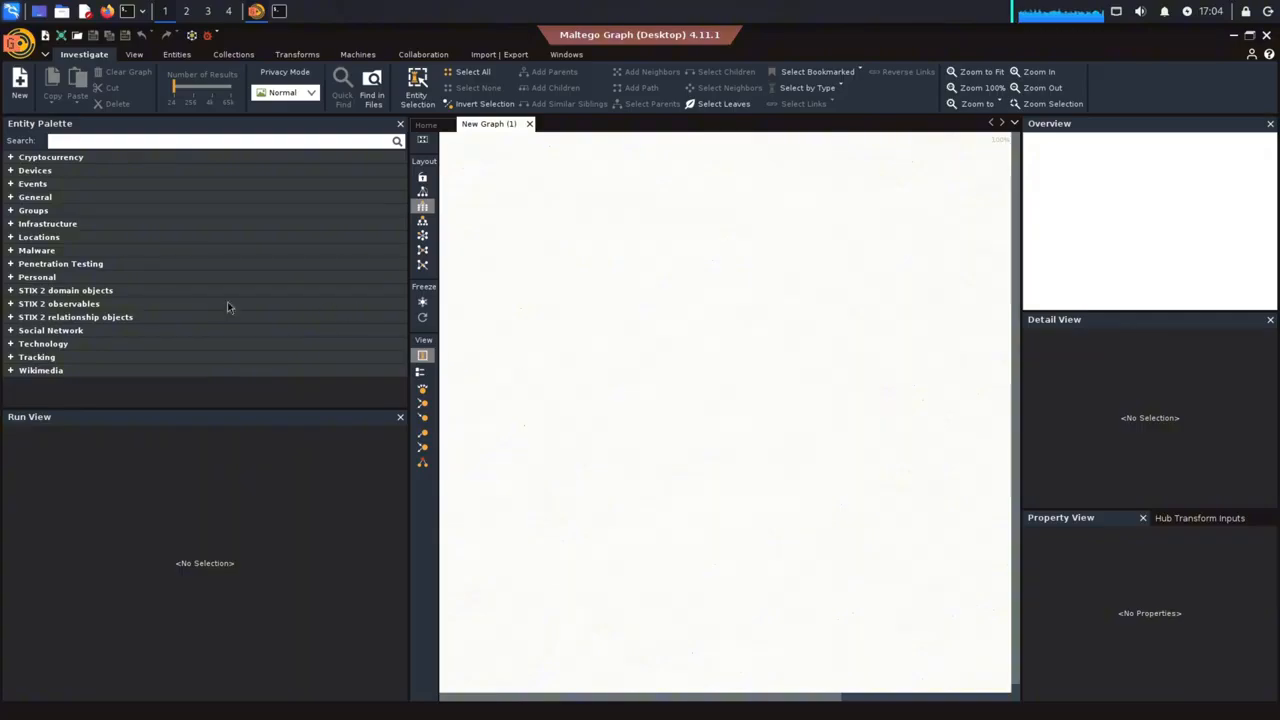
Expand the Infrastructure category of the Entity Palette and place a Domain entity on the graph
left_click(10, 223)
scroll(248, 268, "down", 5)
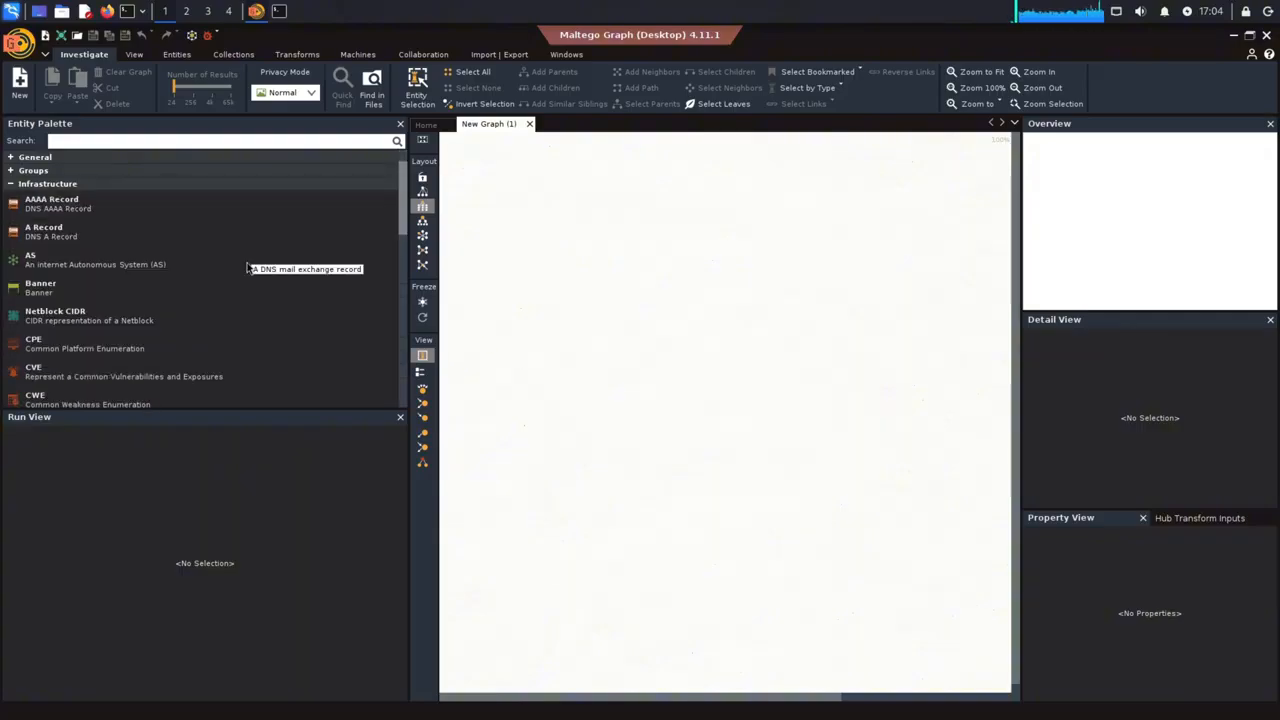
scroll(248, 268, "down", 1)
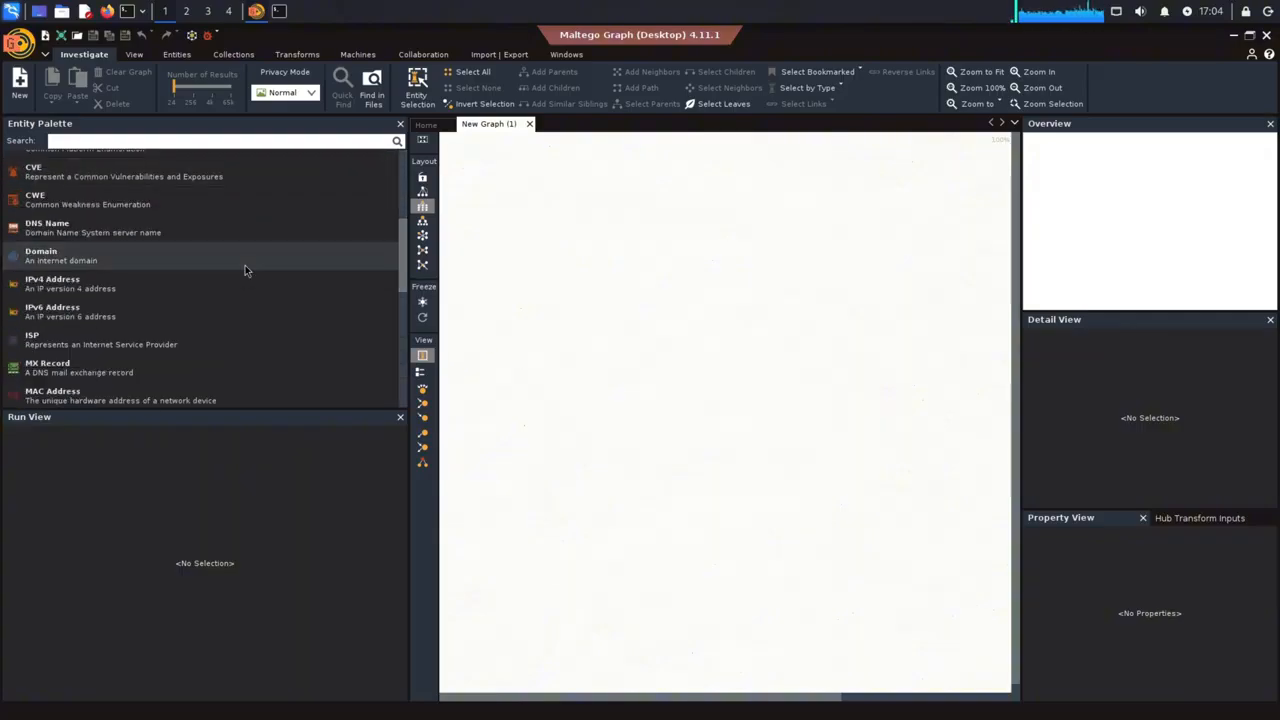
left_click_drag(245, 265, 666, 277)
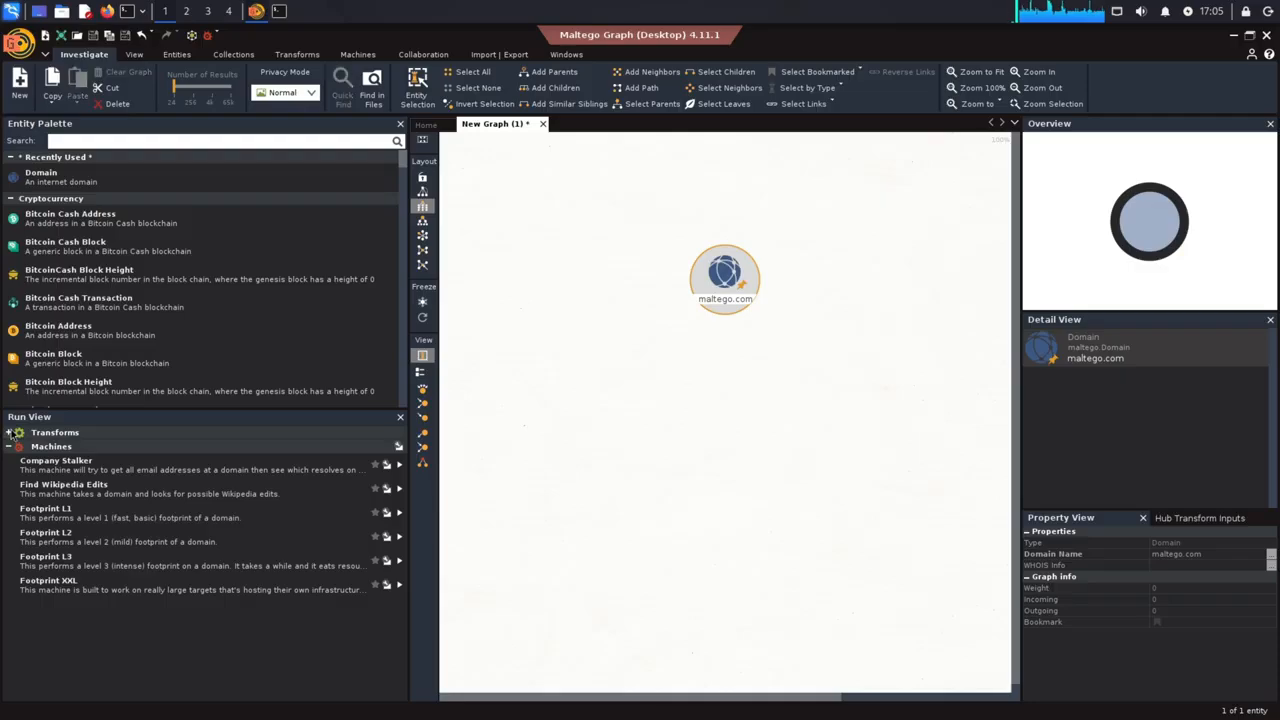
Expand the Transforms group in the Run View and review the transforms and machines available for the domain
double_click(148, 432)
scroll(200, 580, "down", 3)
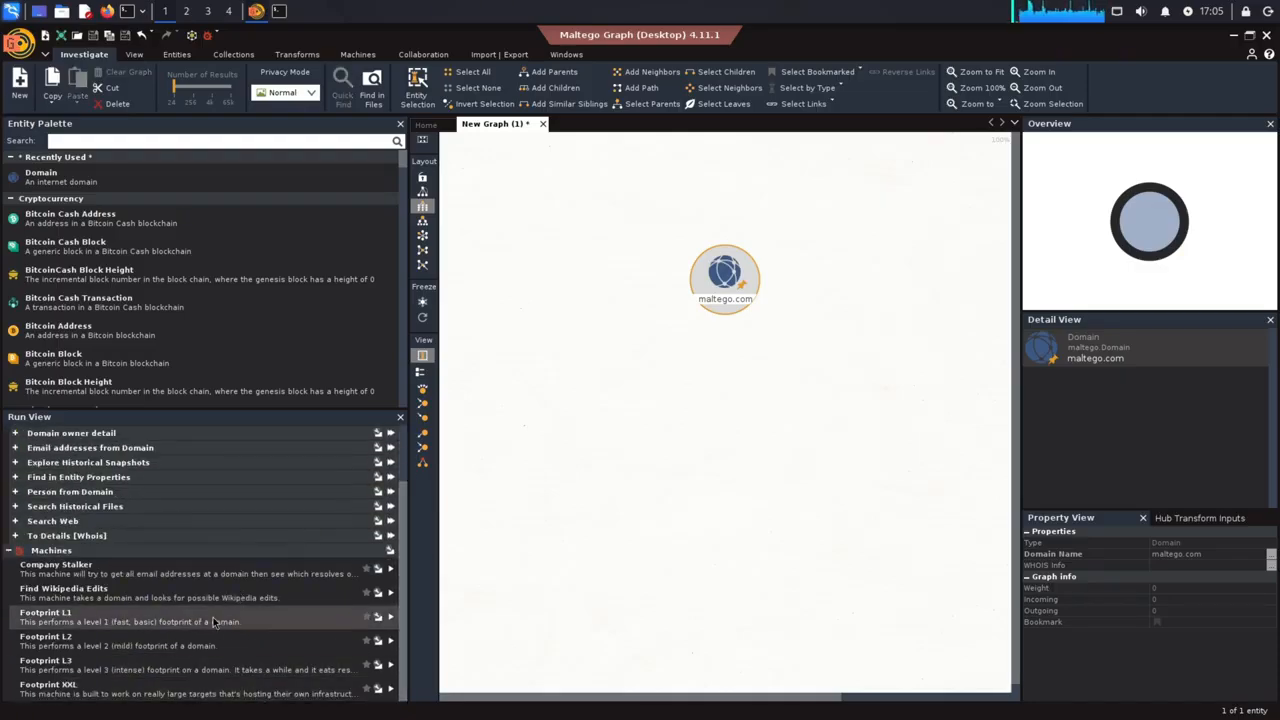
scroll(213, 617, "up", 3)
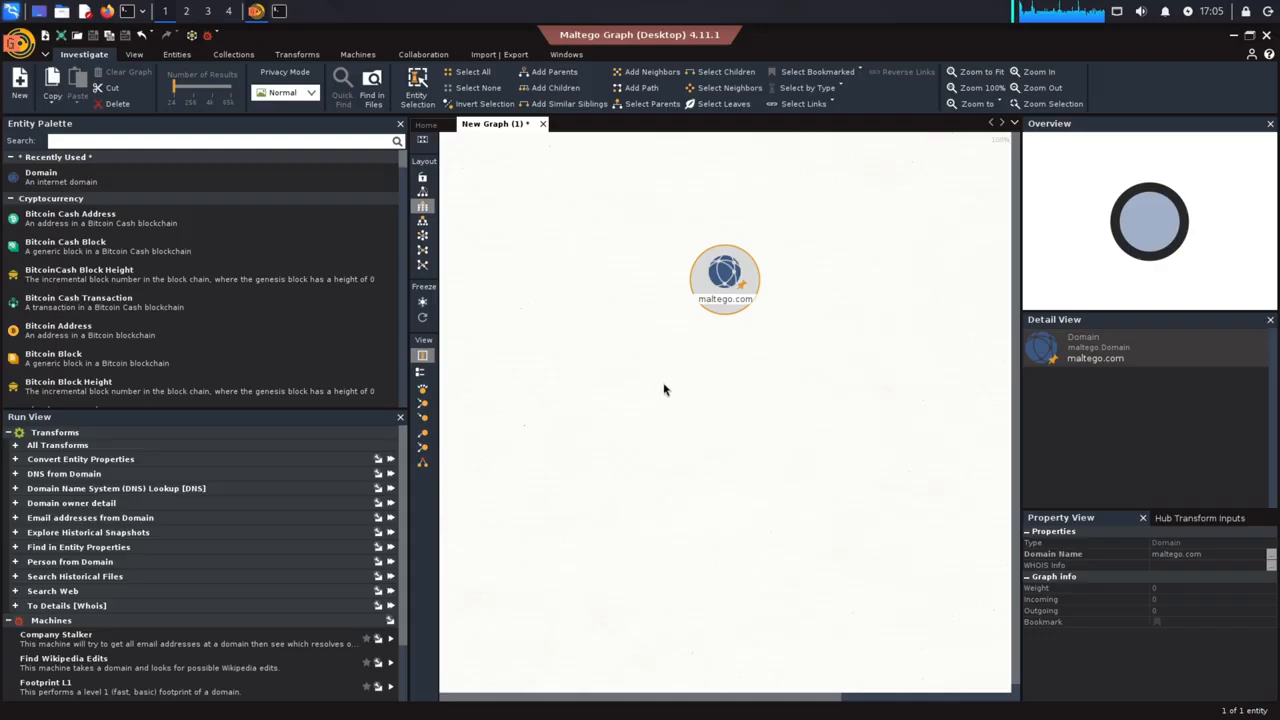
Rename the Domain entity on the graph to techskyhub.com
left_click(718, 298)
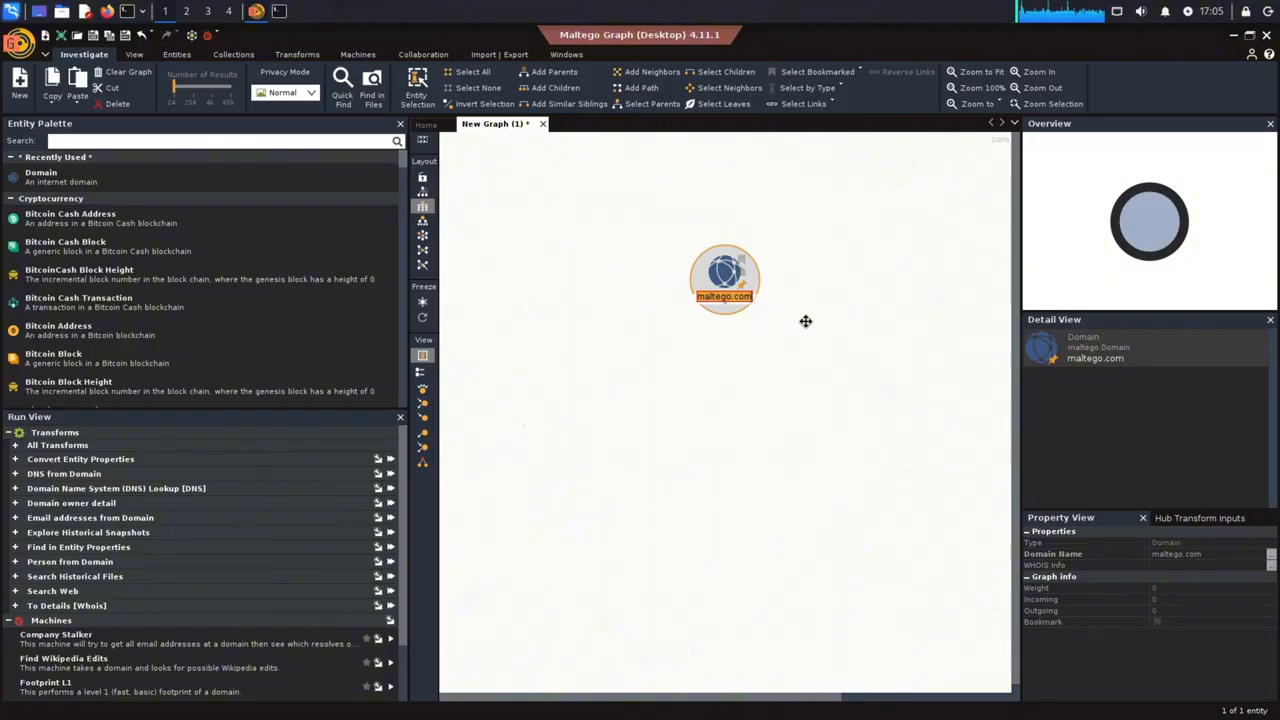
key("F2")
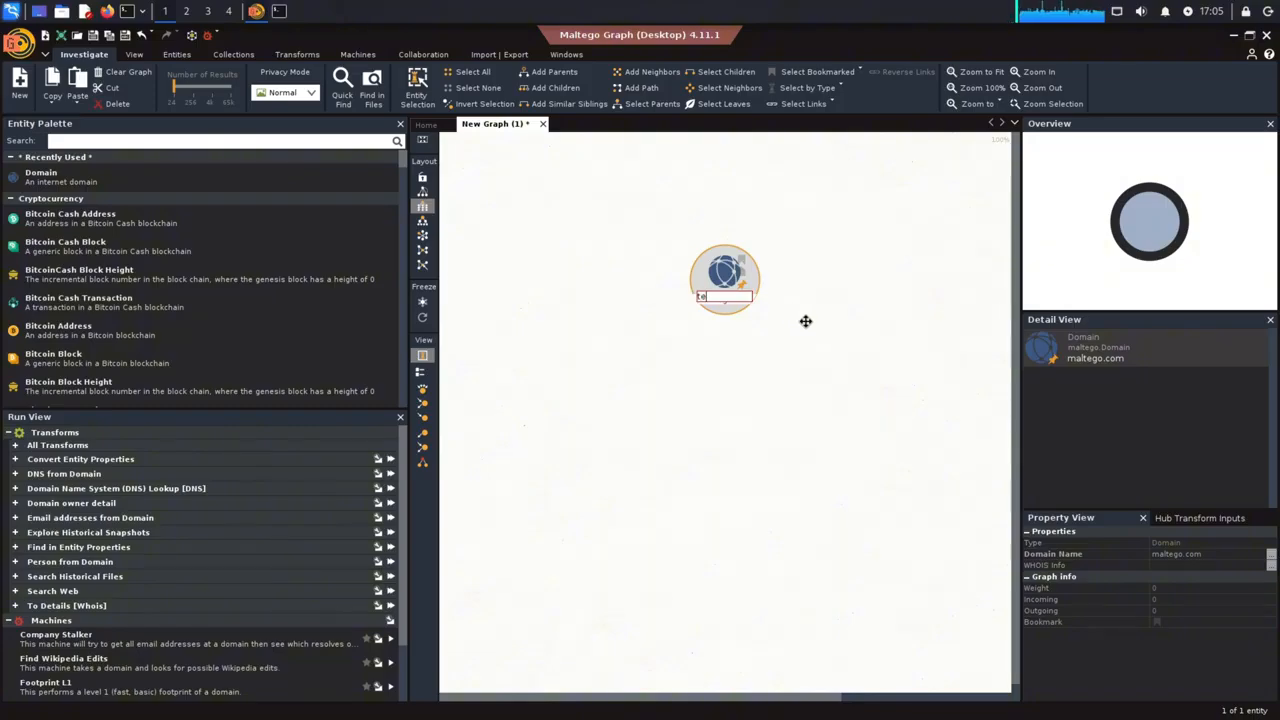
type("techskyhub.com")
key("Return")
key("ctrl+f")
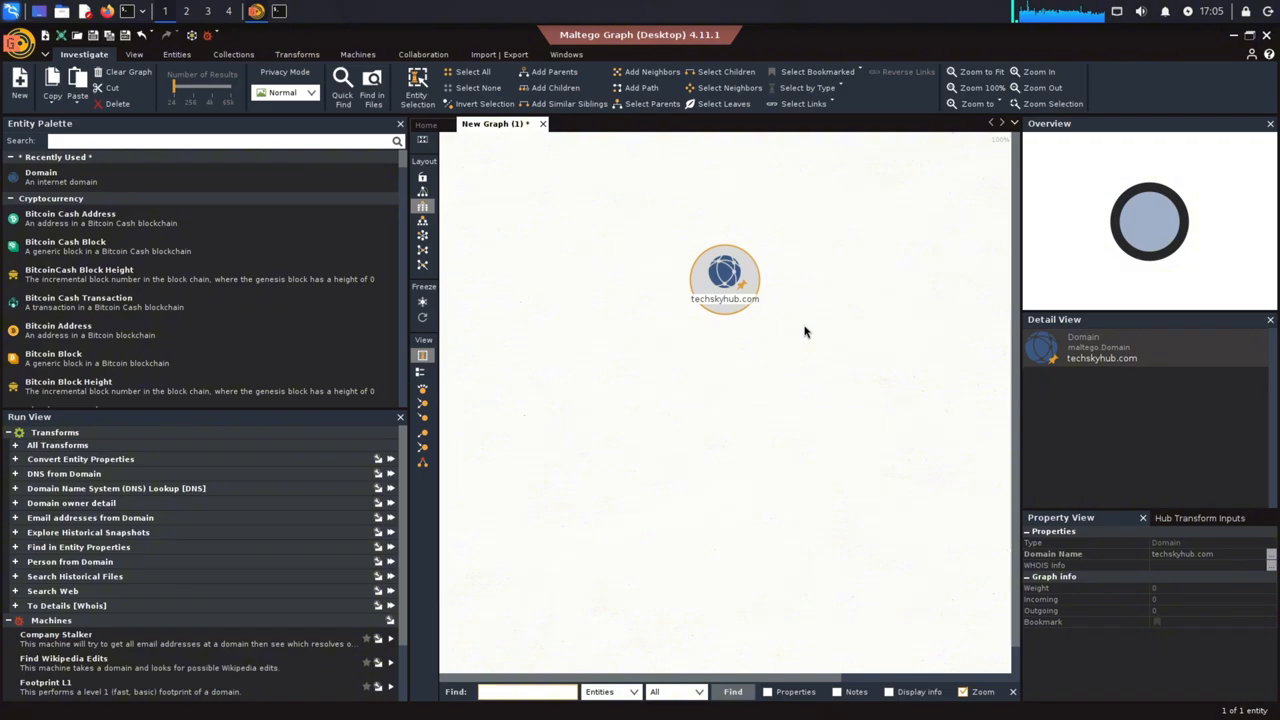
Run the "To DNS Name - NS (mail server)" transform from the Domain Name System (DNS) Lookup group on the techskyhub.com domain
right_click(706, 297)
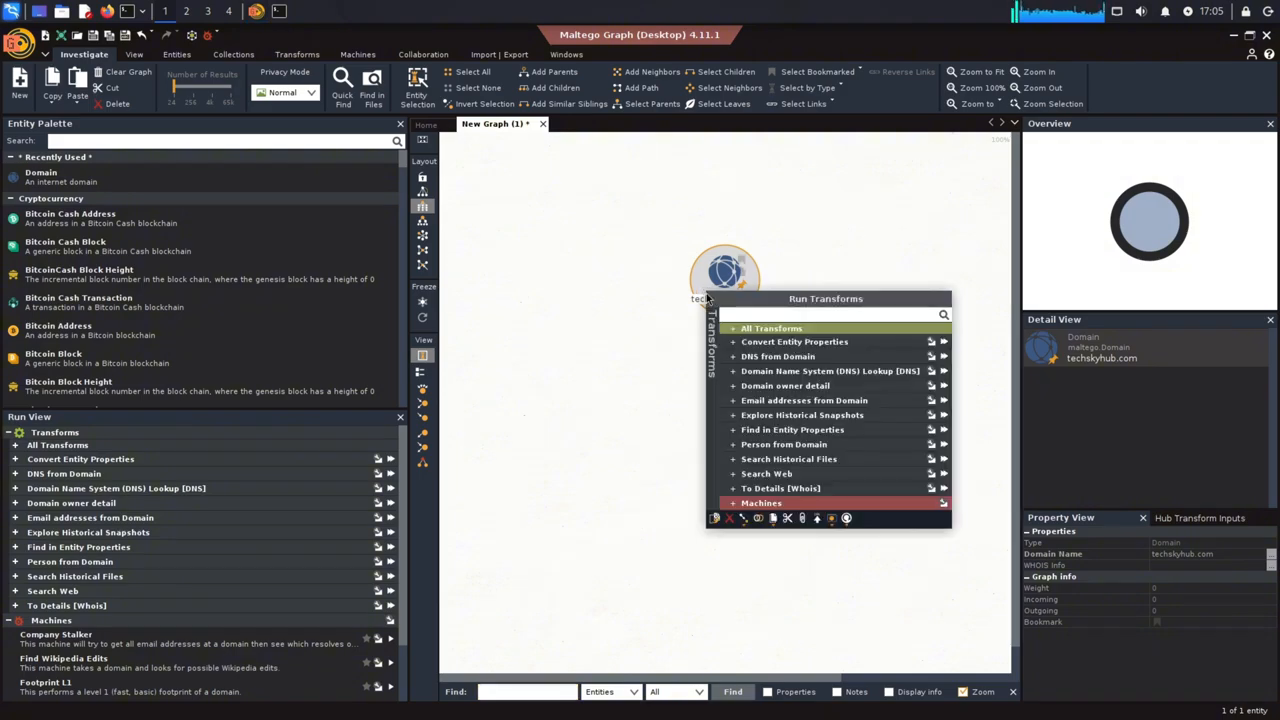
left_click(893, 569)
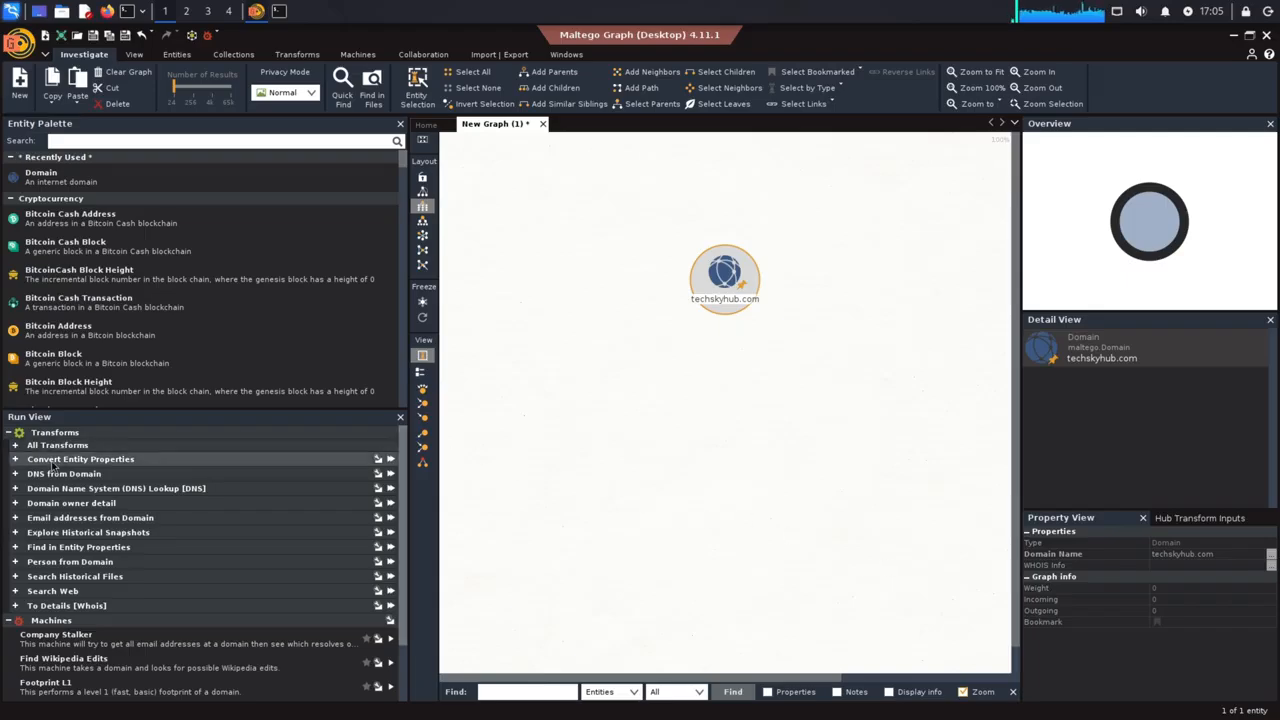
left_click(15, 488)
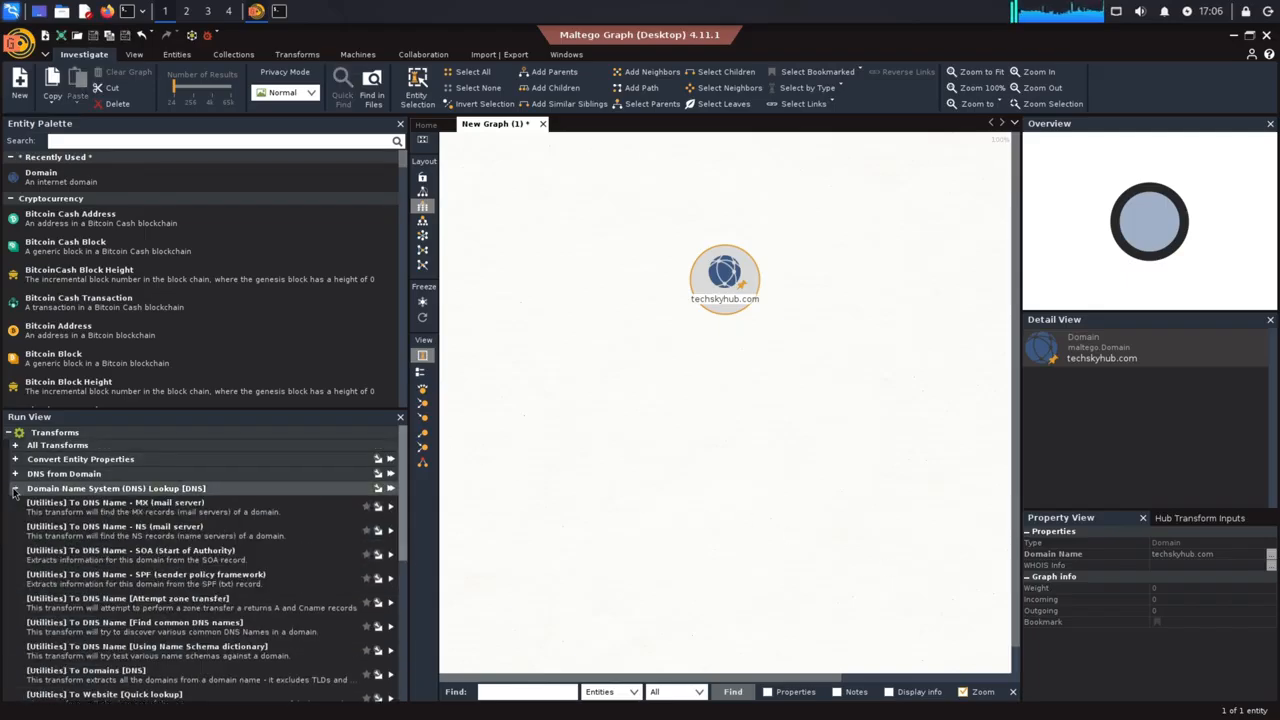
double_click(329, 529)
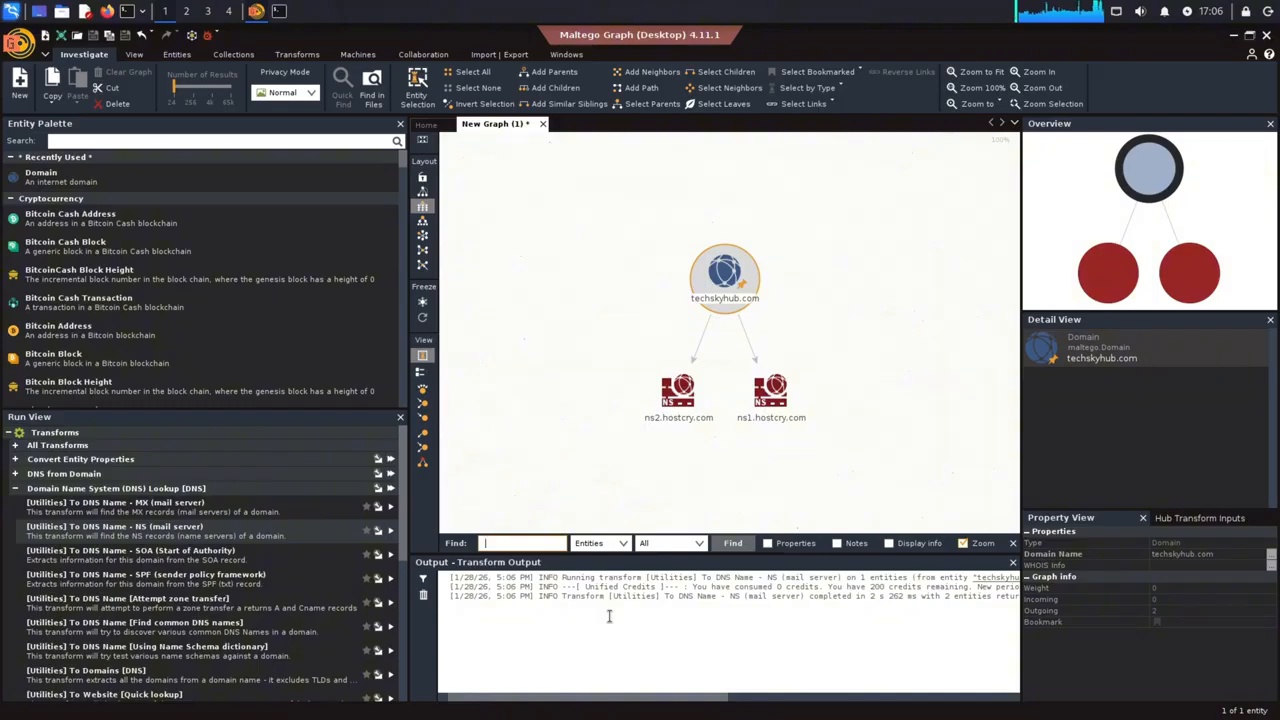
Reselect the techskyhub.com domain entity and run the "To DNS Name - MX (mail server)" transform on it
left_click_drag(765, 444, 872, 345)
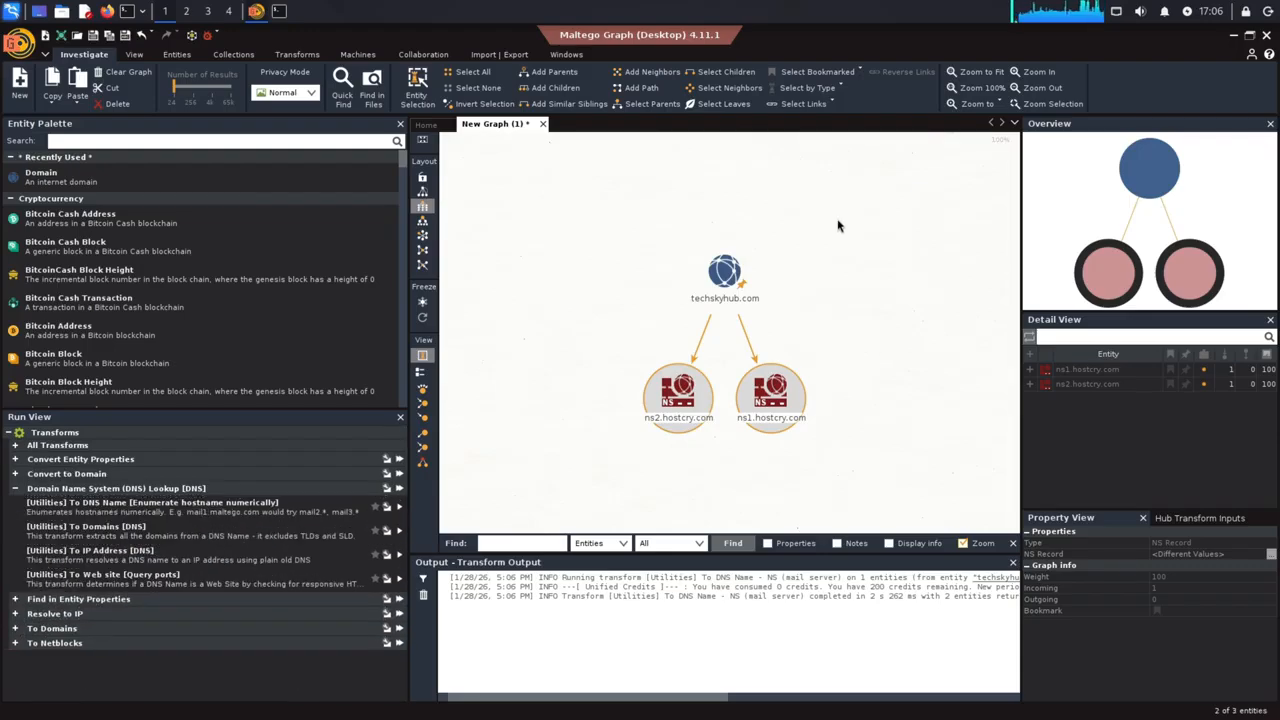
left_click_drag(818, 204, 645, 324)
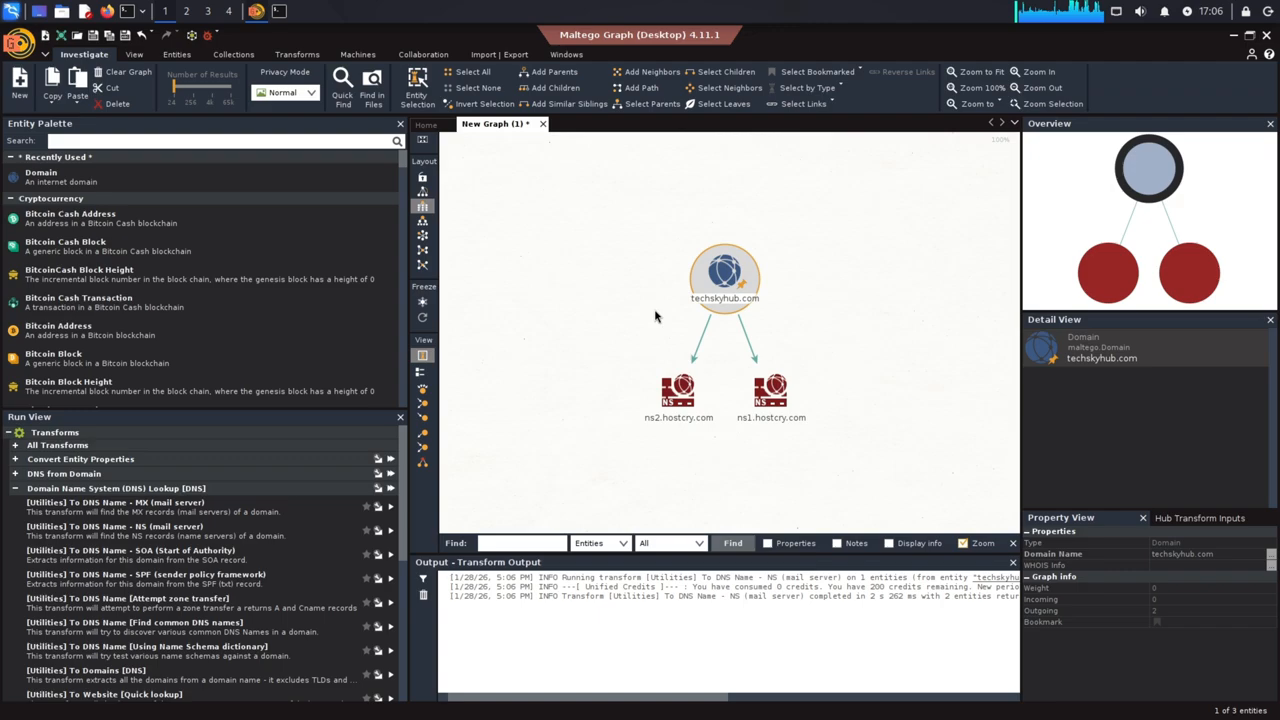
left_click(301, 516)
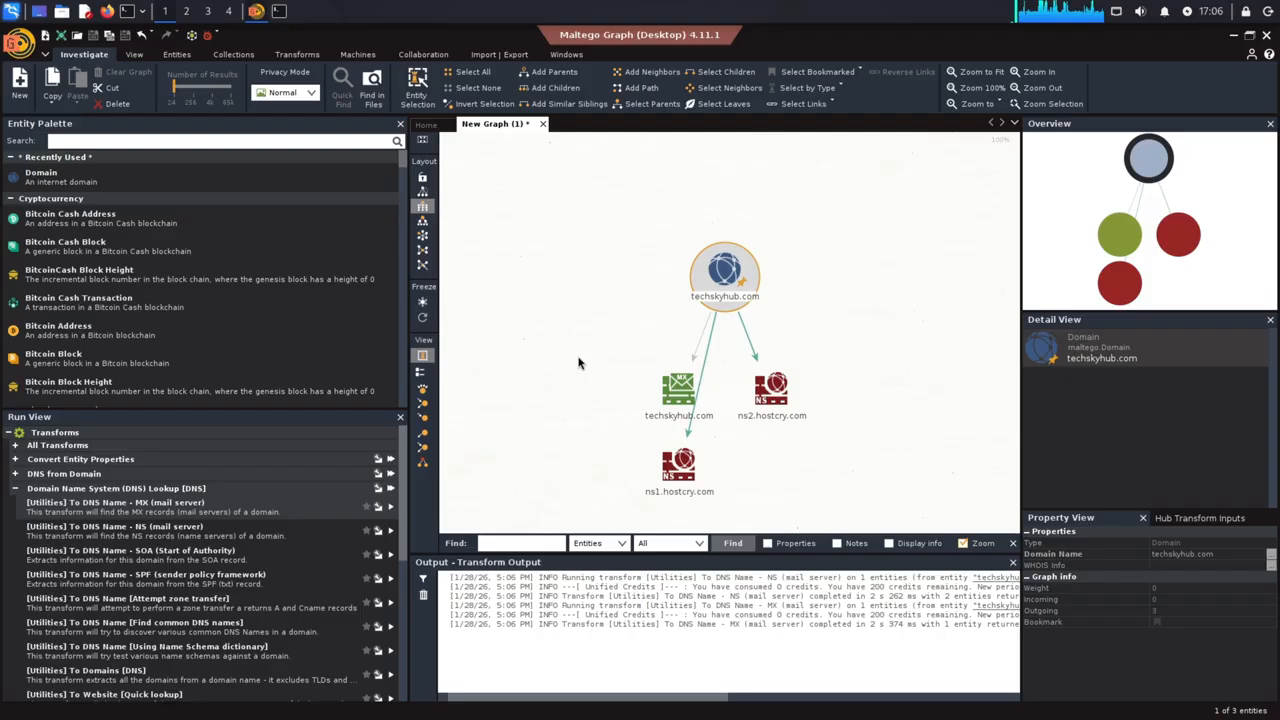
Try several graph layouts, ending with entities spread around the domain, and inspect the NS and MX entities up close
left_click(423, 223)
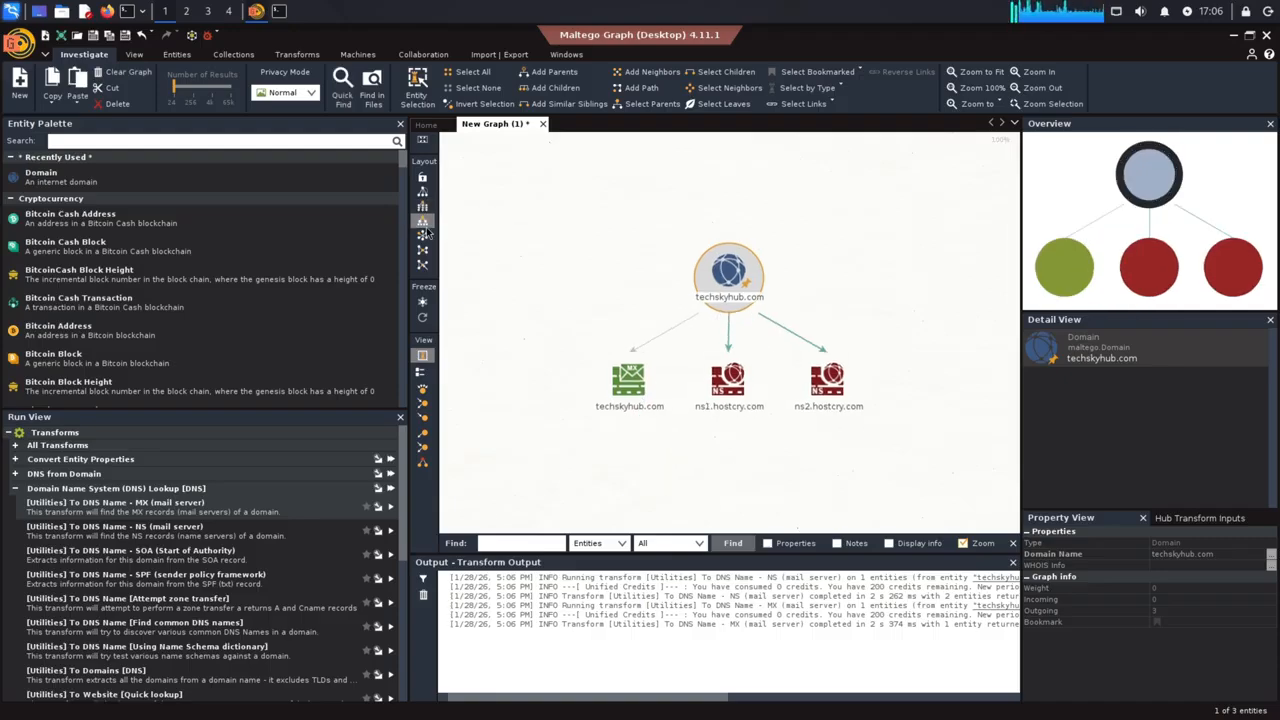
left_click(424, 248)
left_click(424, 266)
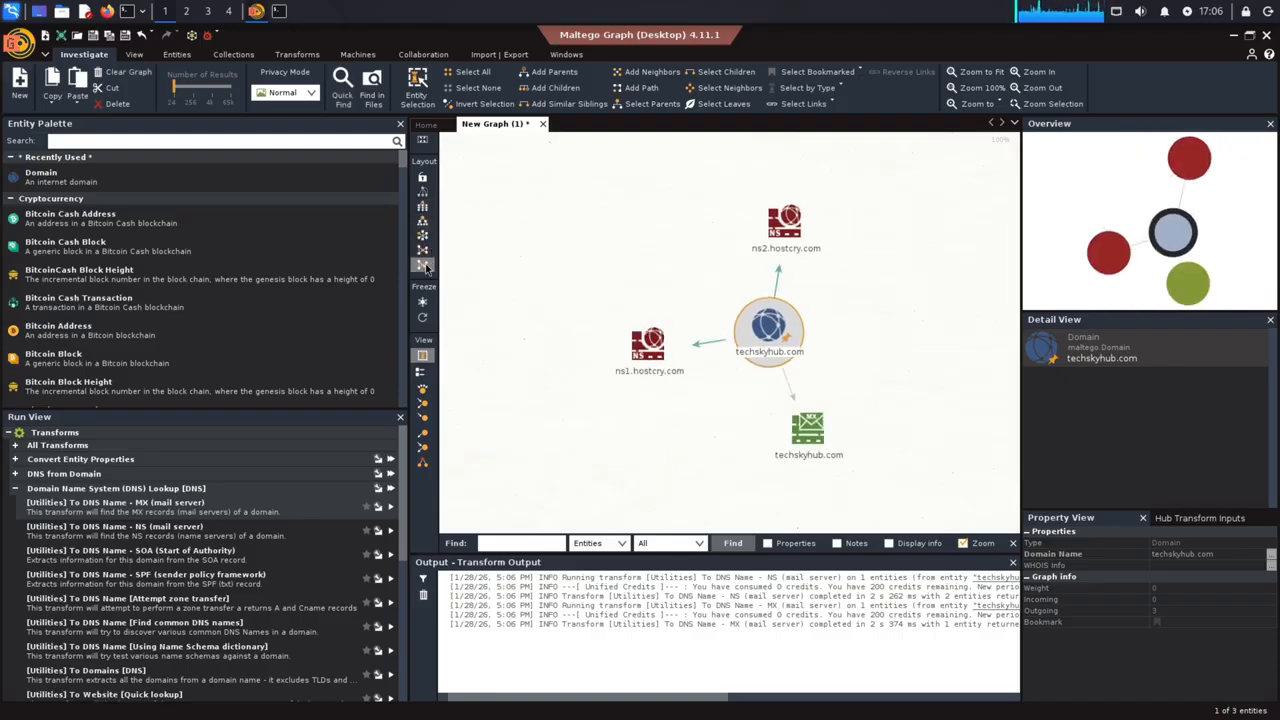
left_click(993, 72)
scroll(628, 495, "up", 3)
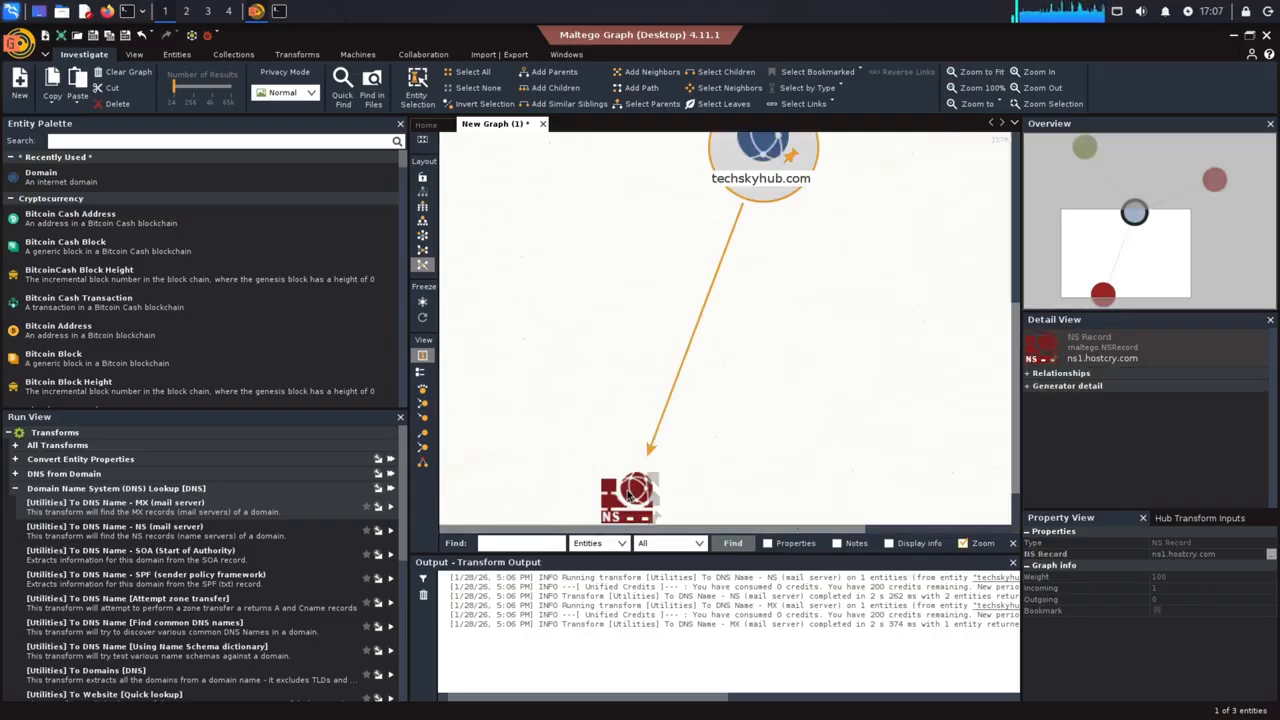
scroll(628, 495, "up", 4)
left_click_drag(1101, 286, 1082, 157)
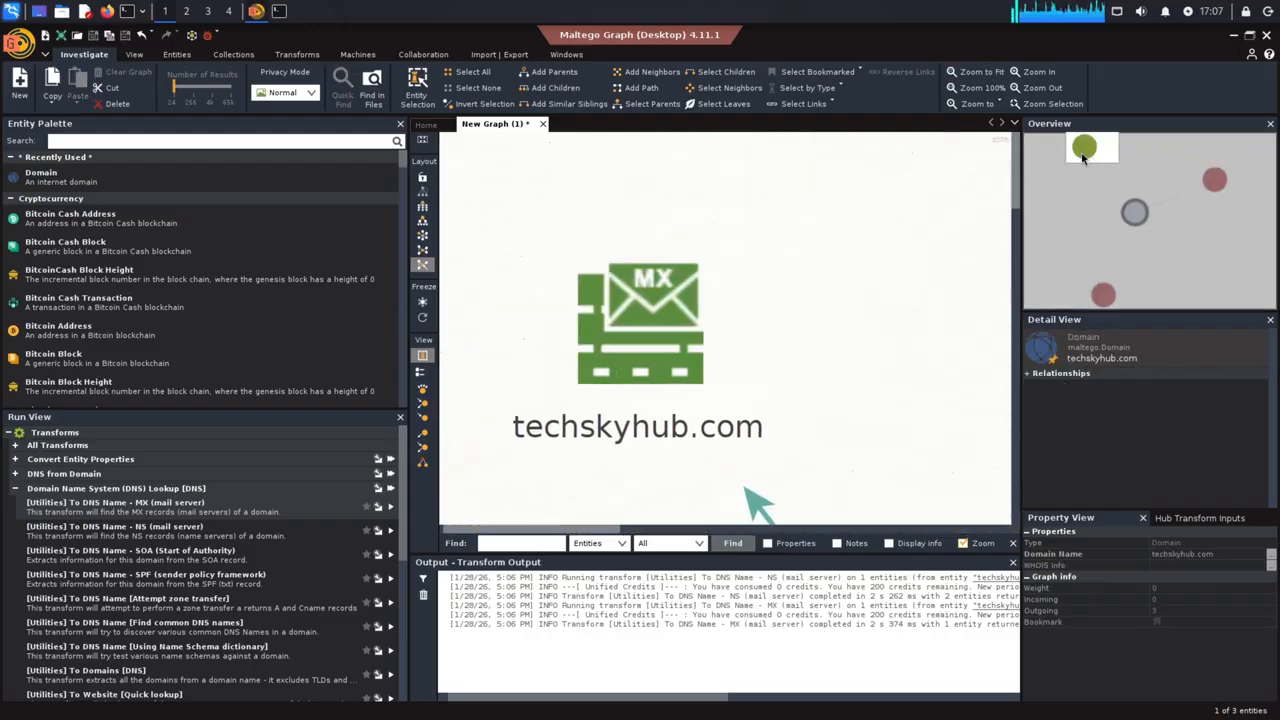
left_click(953, 78)
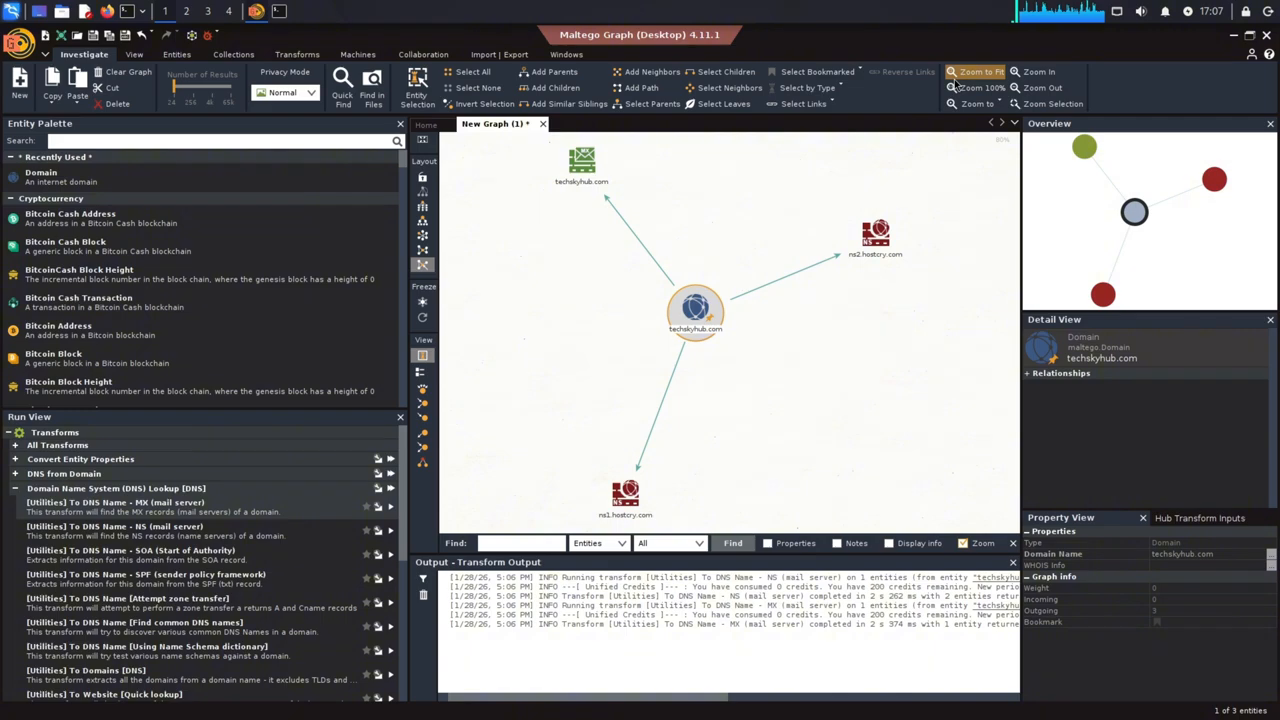
Arrange the graph as a top-down tree and run the "To IP Address [DNS]" transform on both NS record entities
left_click(423, 221)
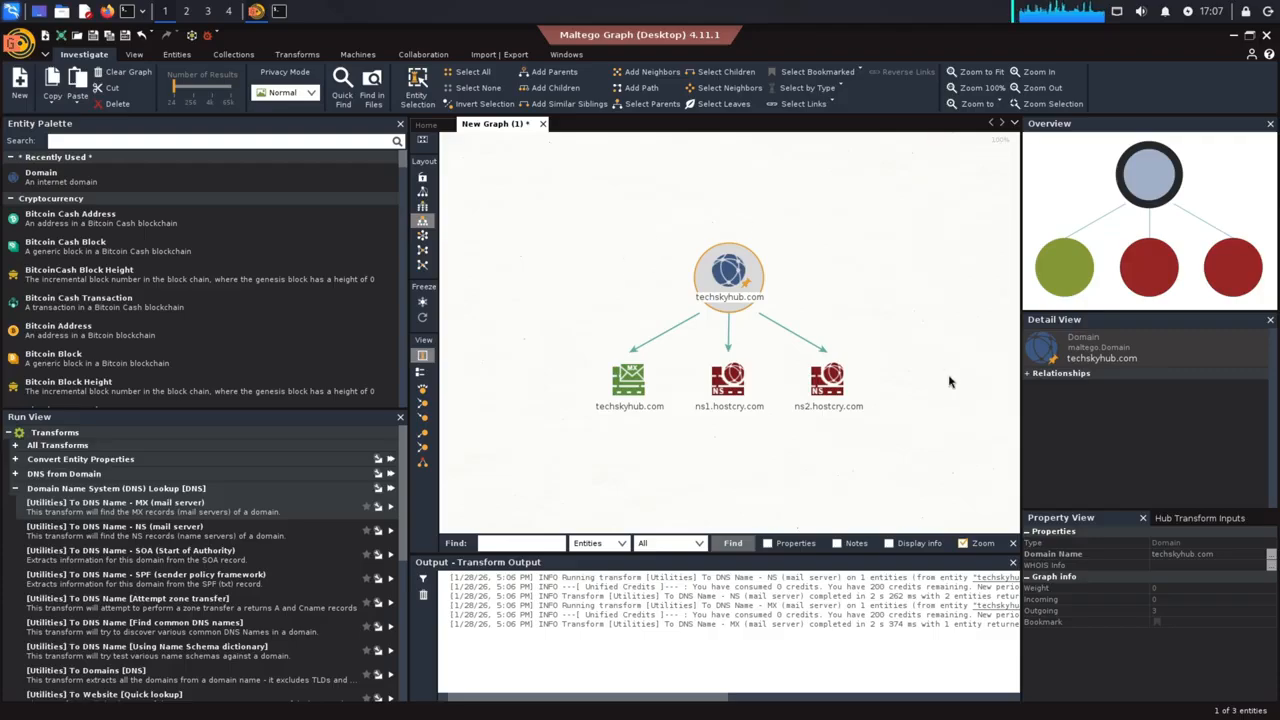
left_click_drag(886, 468, 675, 350)
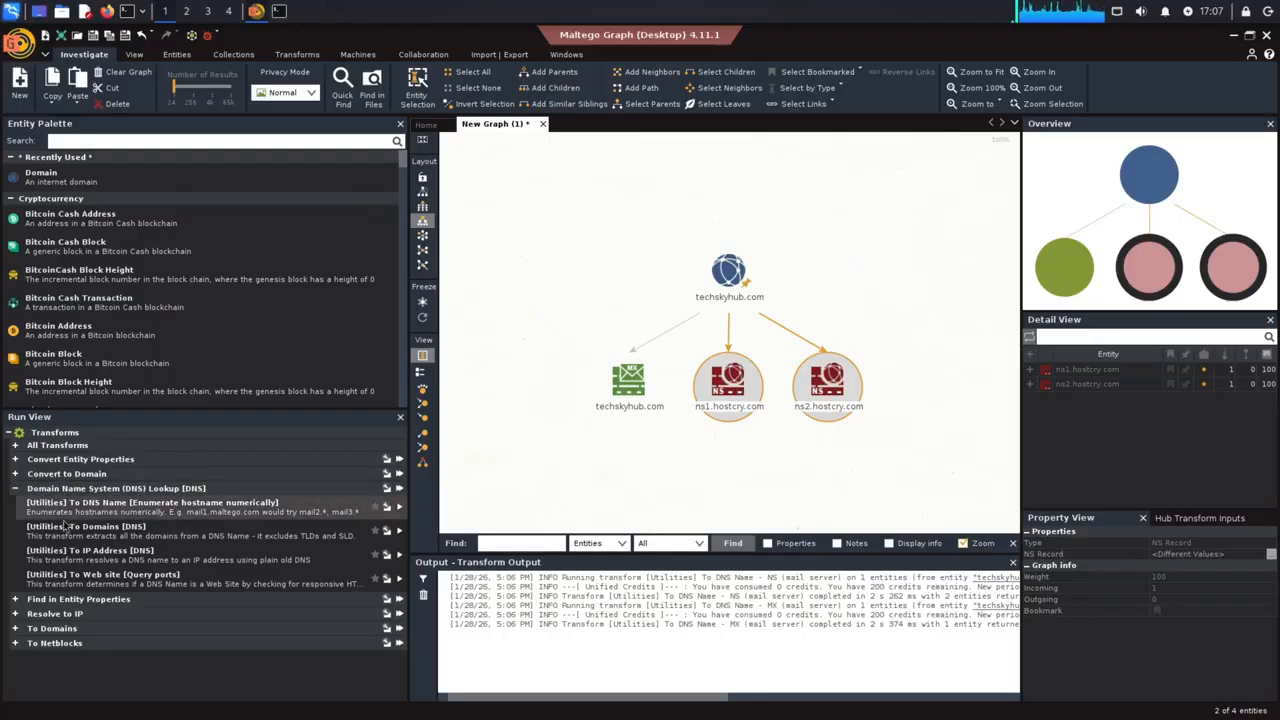
left_click(325, 556)
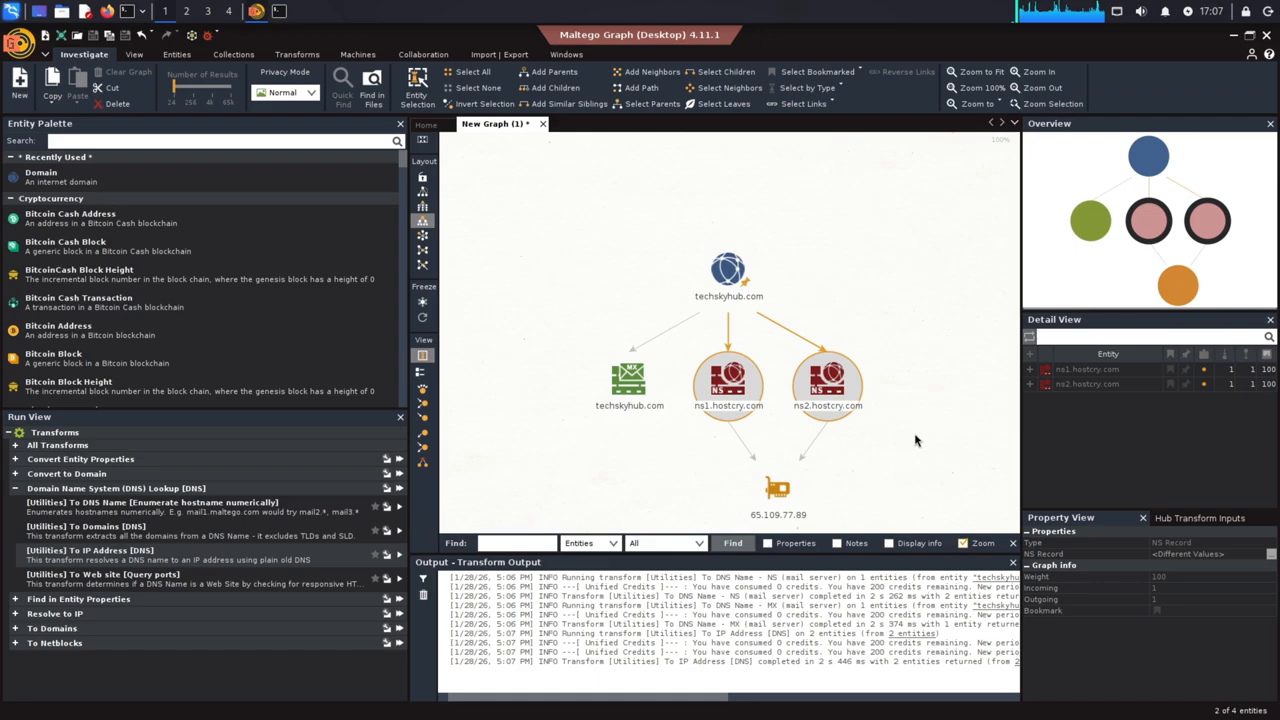
Run the "To Netblock [Using whois info]" transform on the IPv4 address entity, and select all entities on the graph
left_click(780, 500)
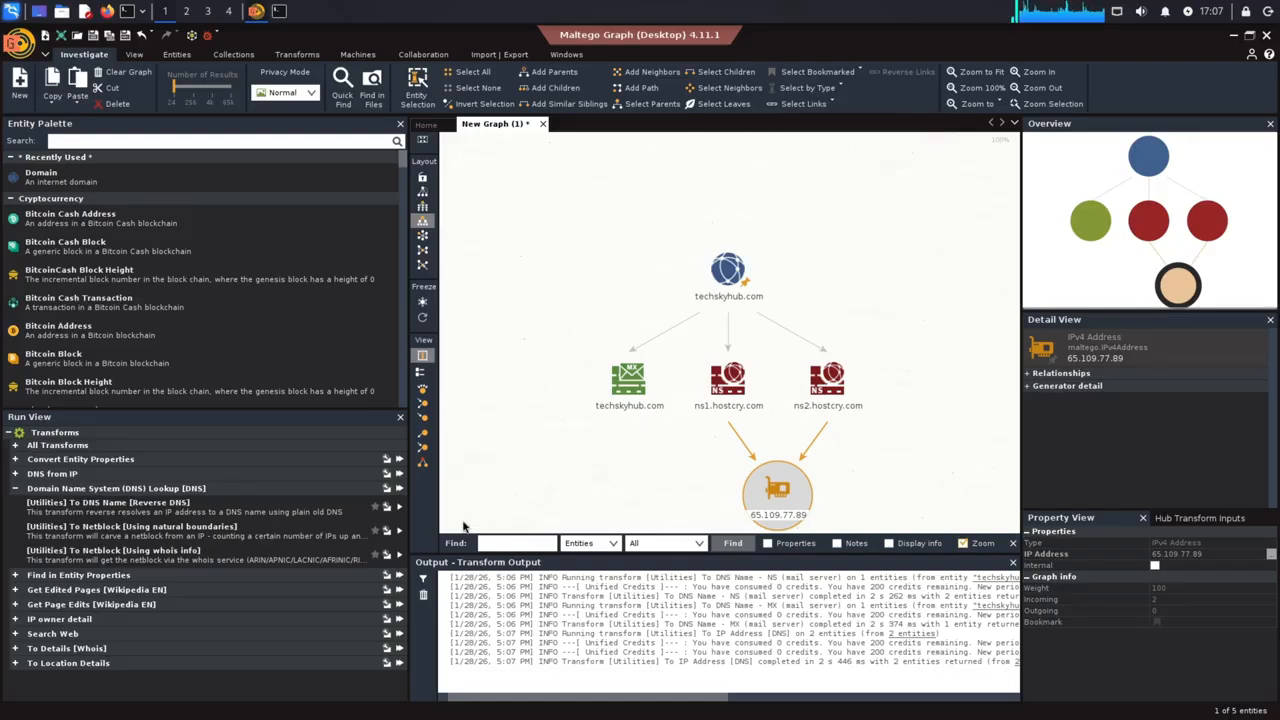
double_click(291, 557)
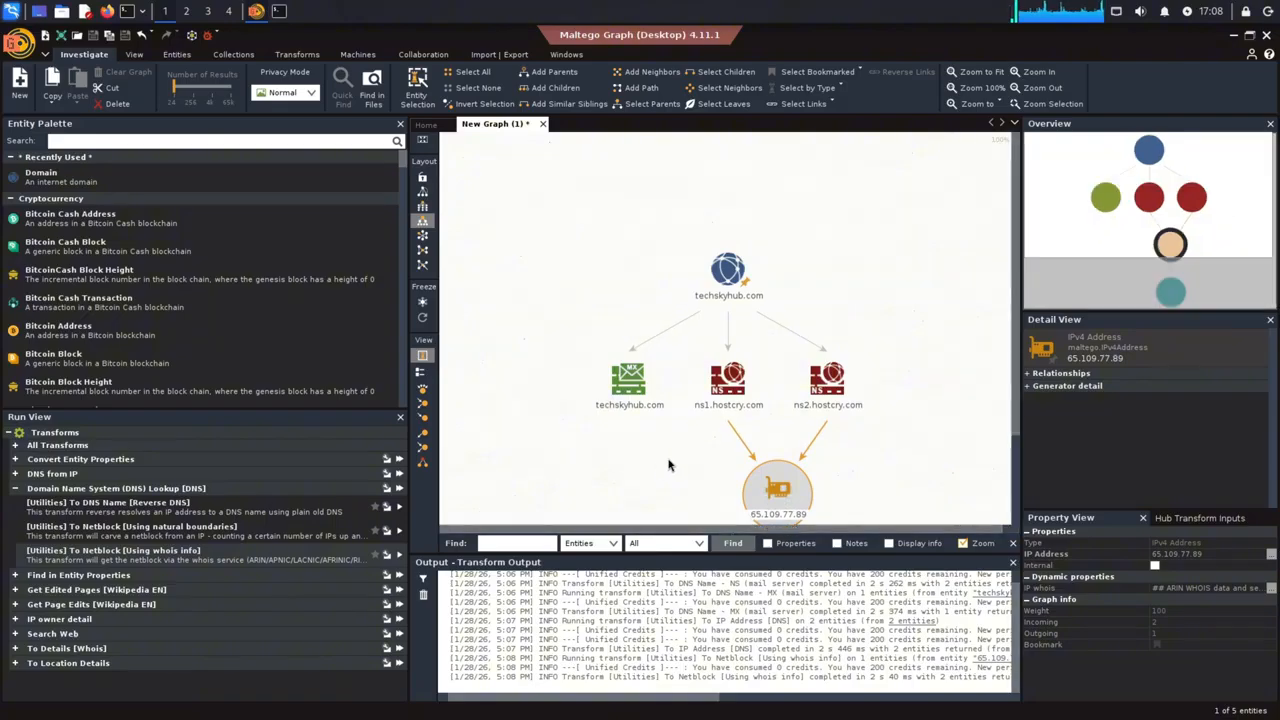
left_click(982, 72)
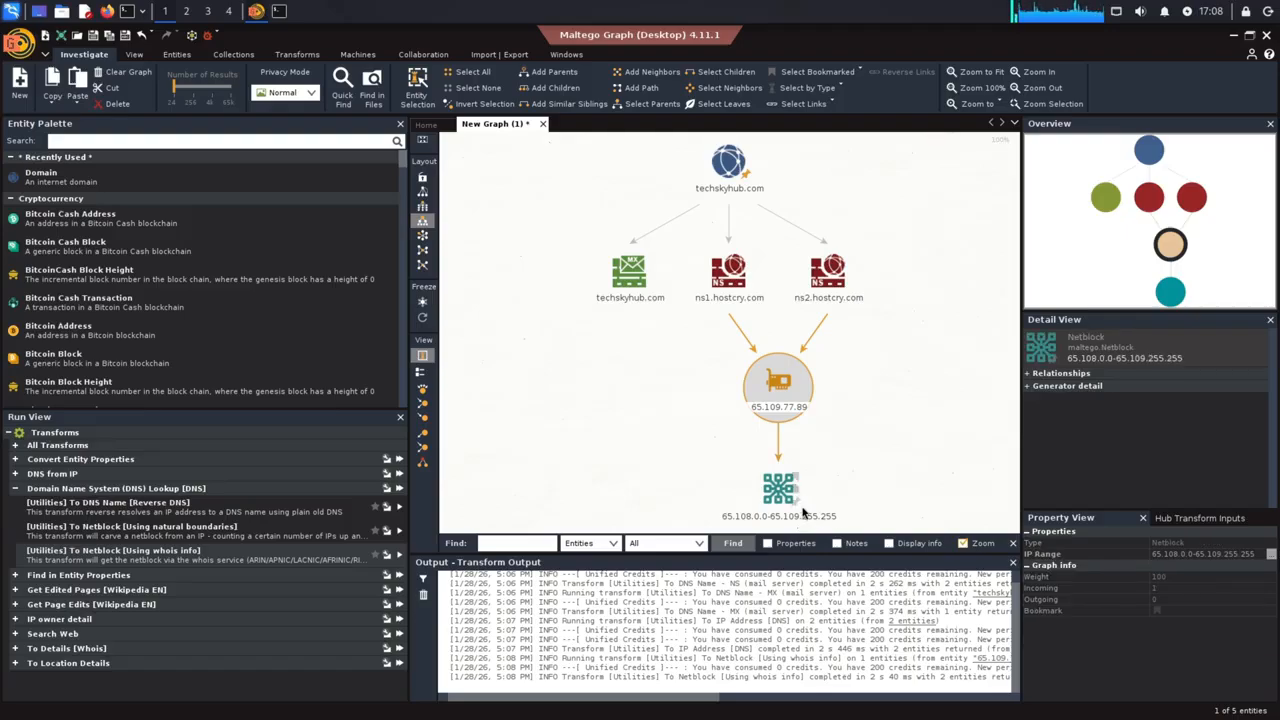
left_click_drag(892, 528, 476, 152)
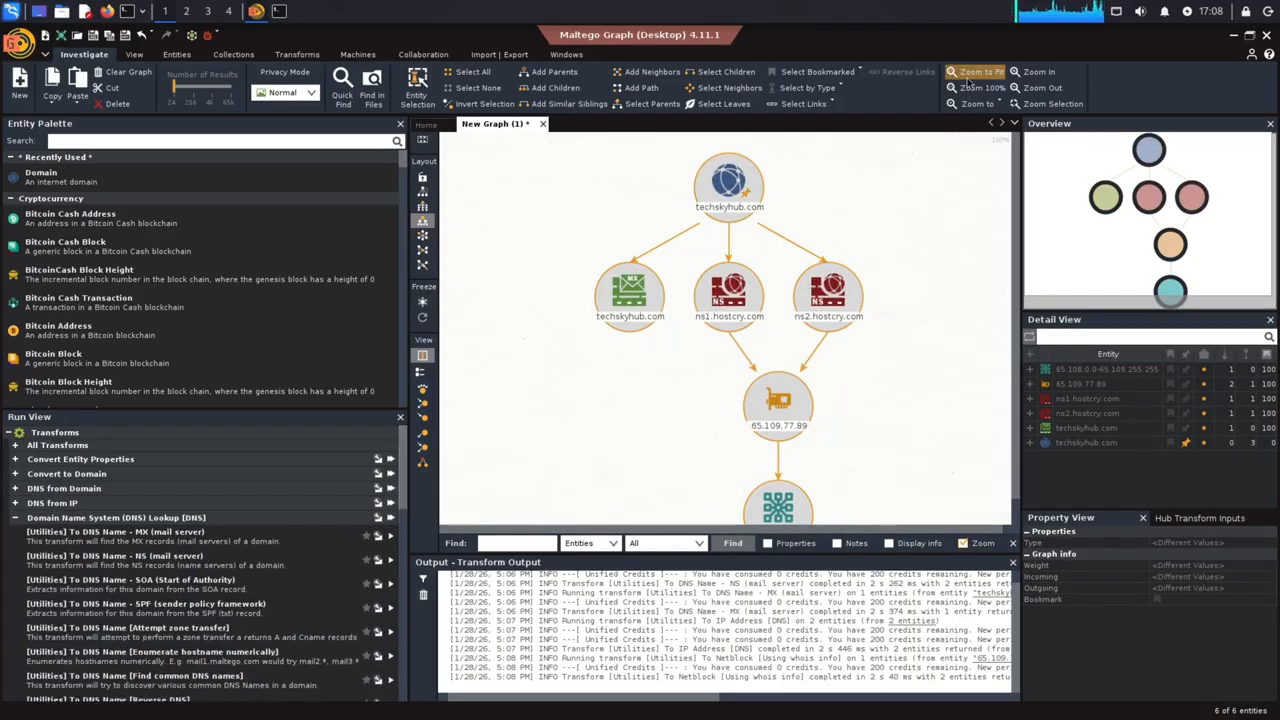
Select only the techskyhub.com domain entity and start the Company Stalker machine on it, accepting the results limit notice
left_click(958, 336)
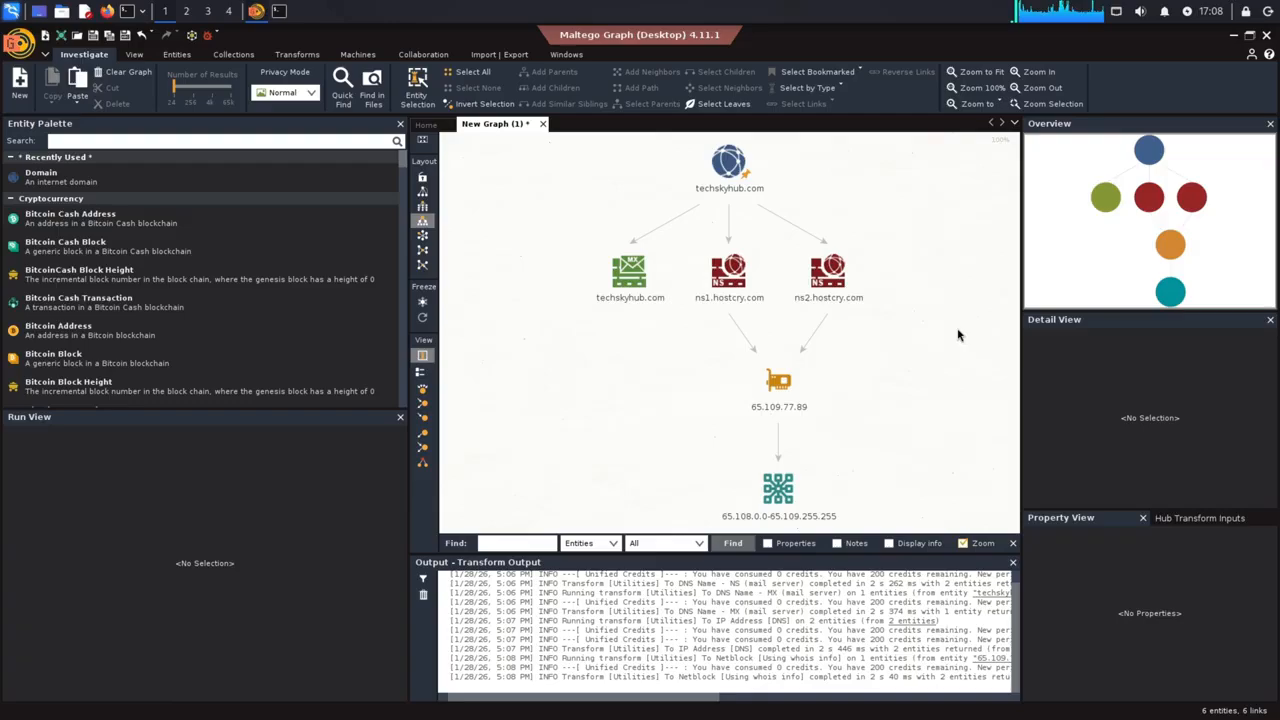
left_click(757, 170)
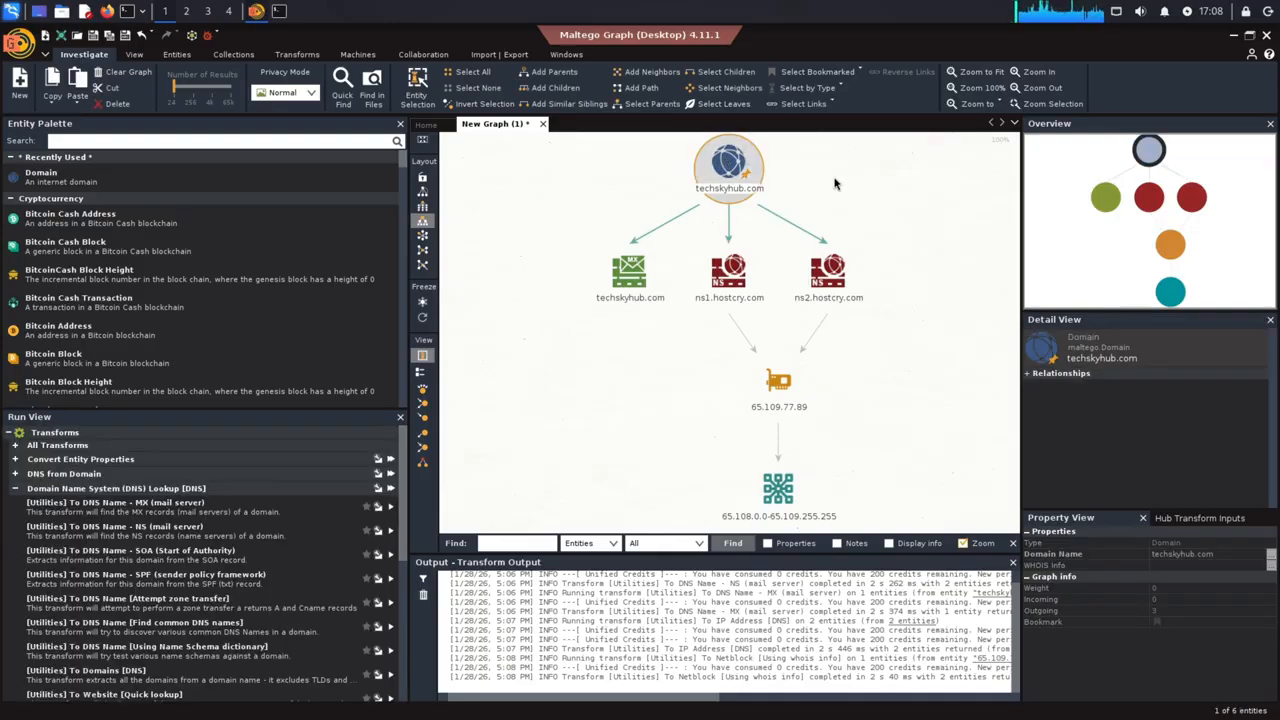
left_click(8, 432)
left_click(70, 447)
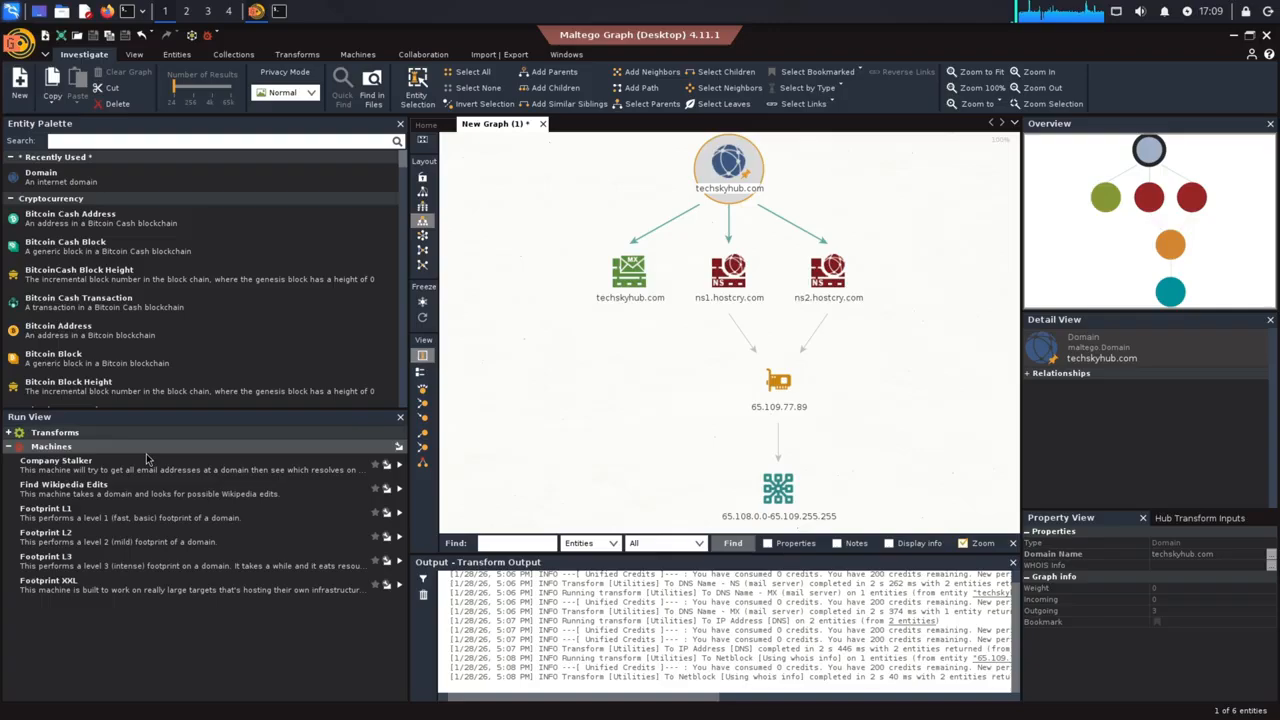
double_click(146, 458)
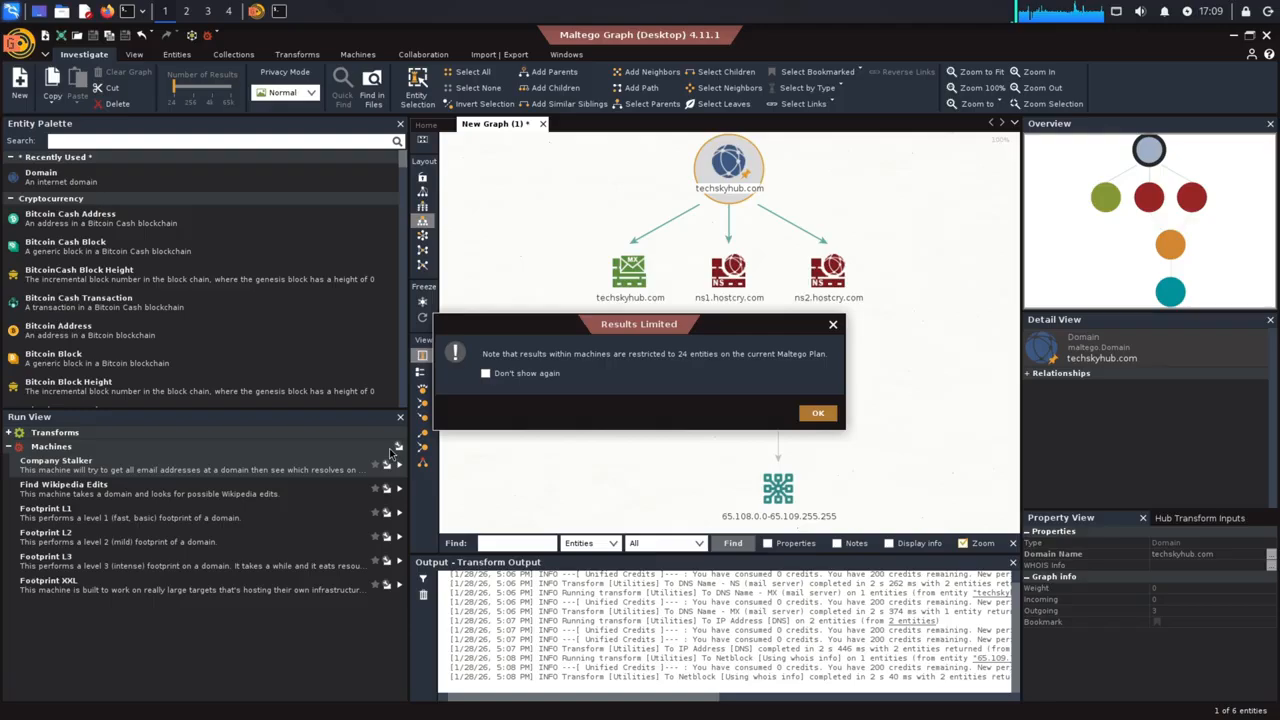
left_click(597, 376)
left_click(817, 413)
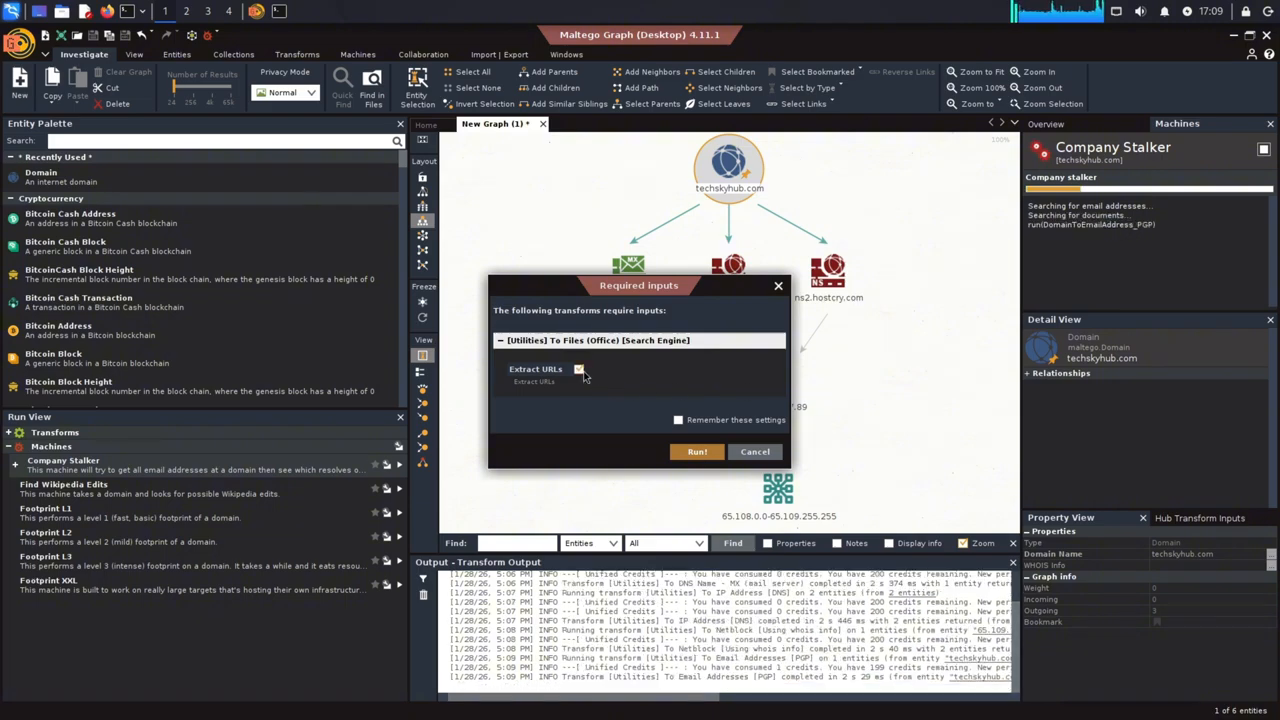
Run the machine's office files and domain emails searches with Extract URLs enabled, and proceed with both filtered entities selected
left_click(704, 456)
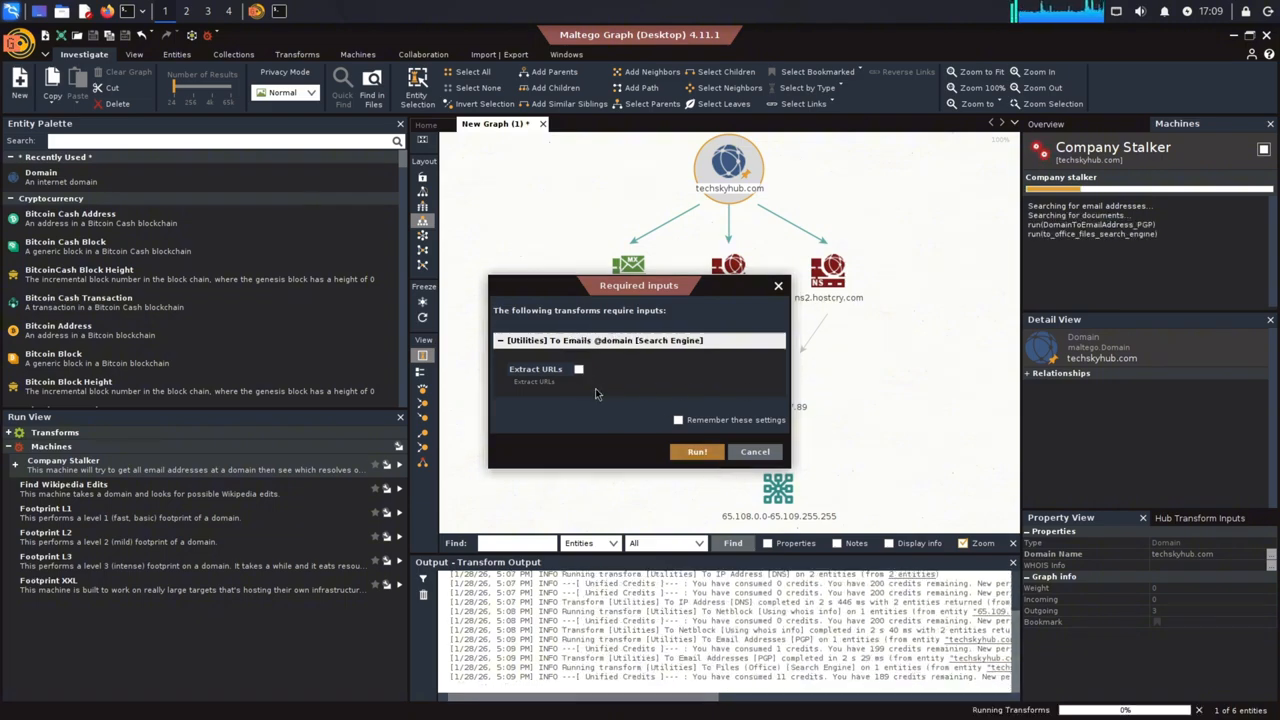
left_click(578, 369)
left_click(697, 451)
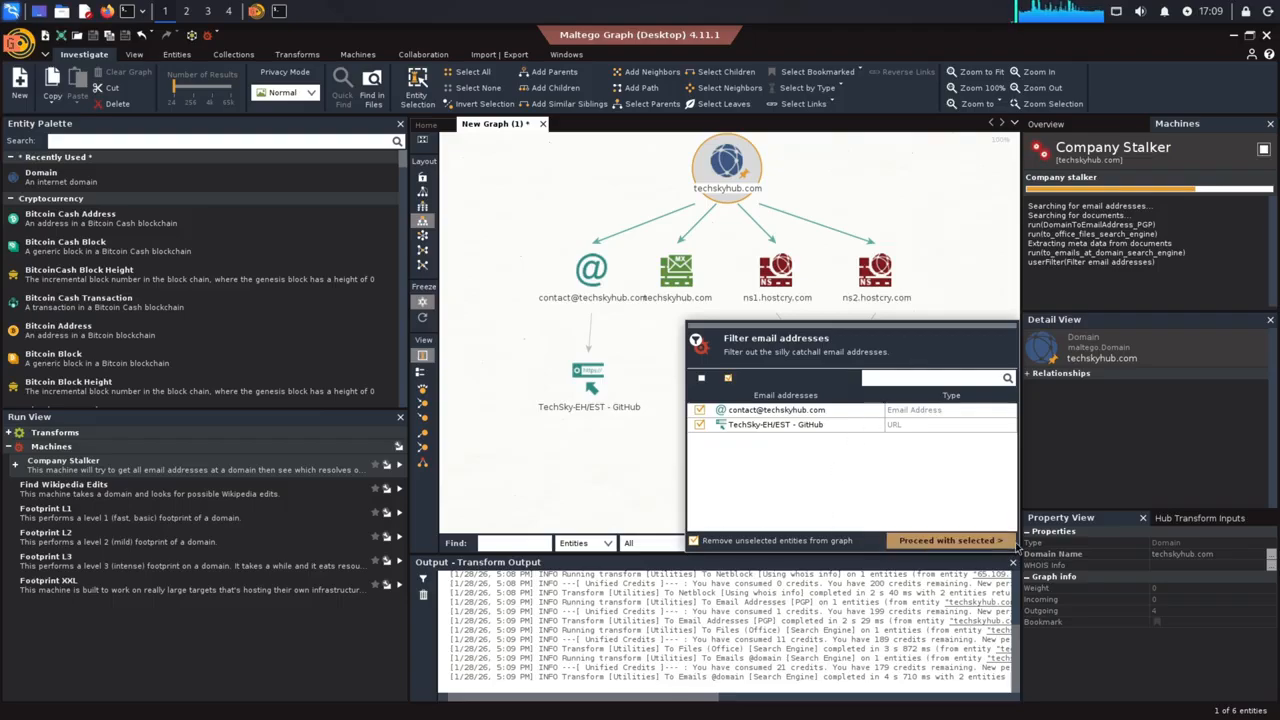
left_click(1004, 541)
Switch the graph to another tree layout and inspect the email address entity and the full URL in the GitHub entity's details
left_click(421, 208)
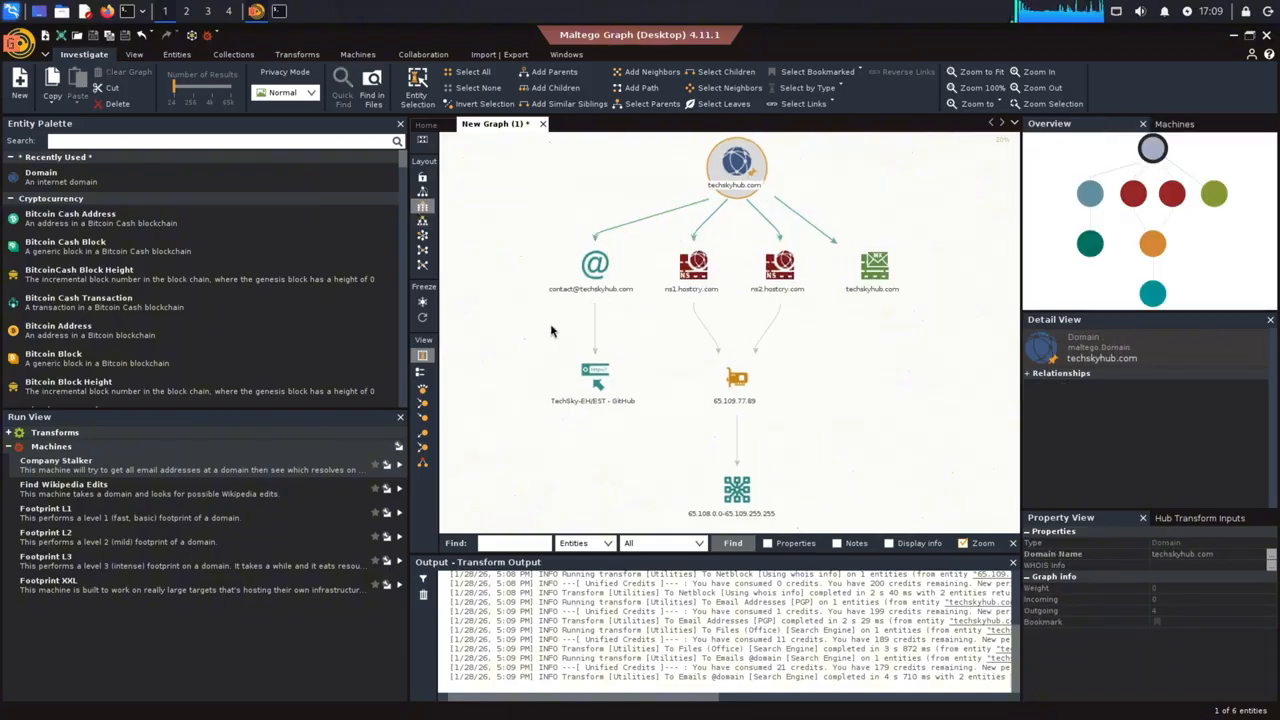
scroll(550, 331, "up", 3)
left_click(589, 238)
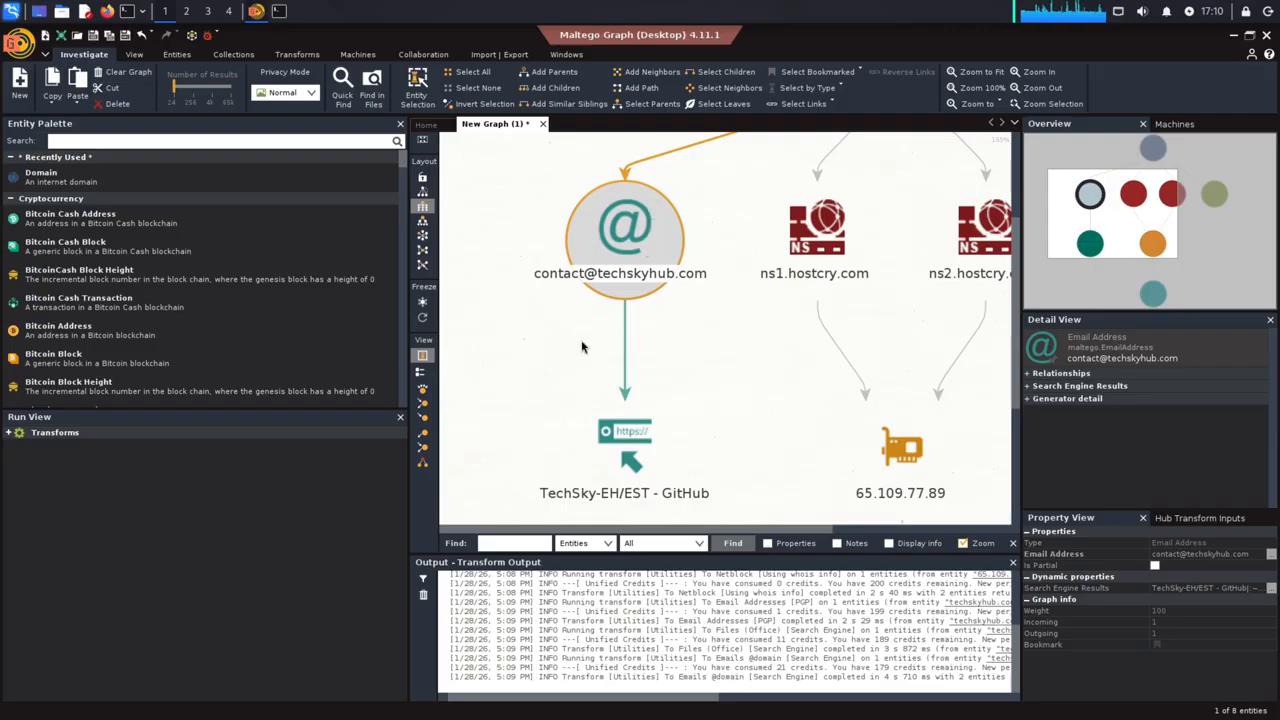
left_click(588, 436)
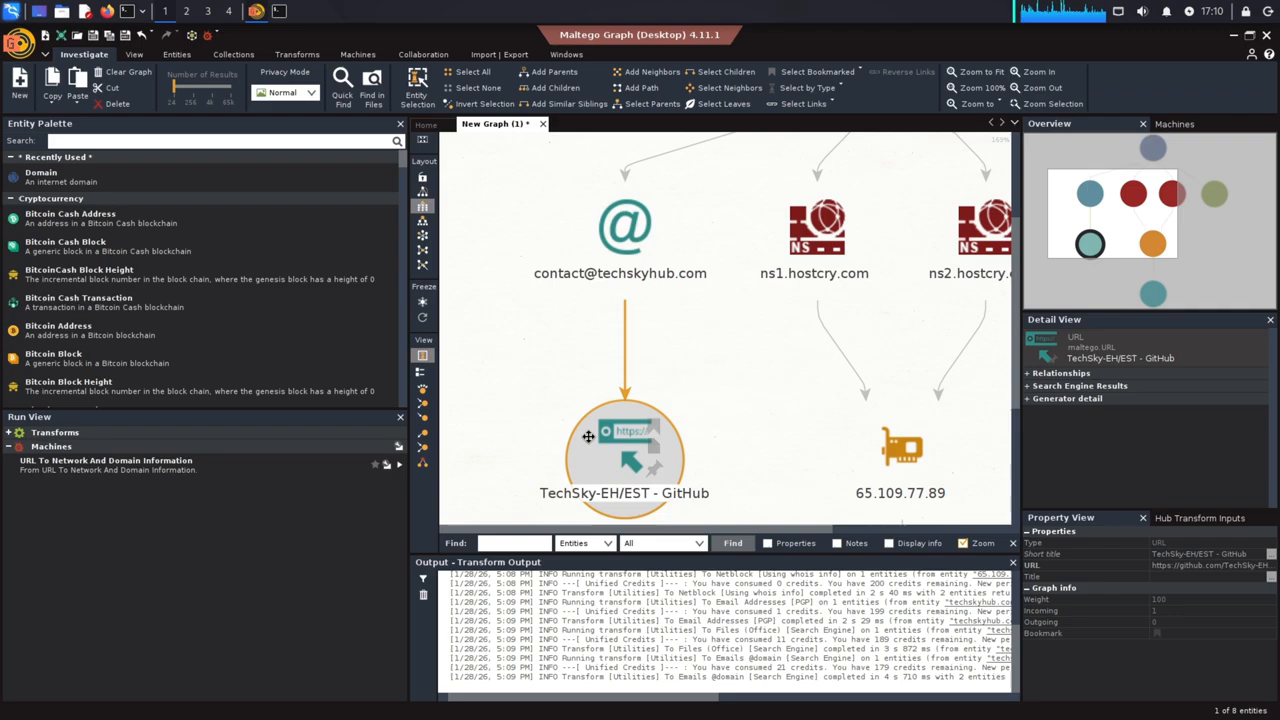
double_click(588, 436)
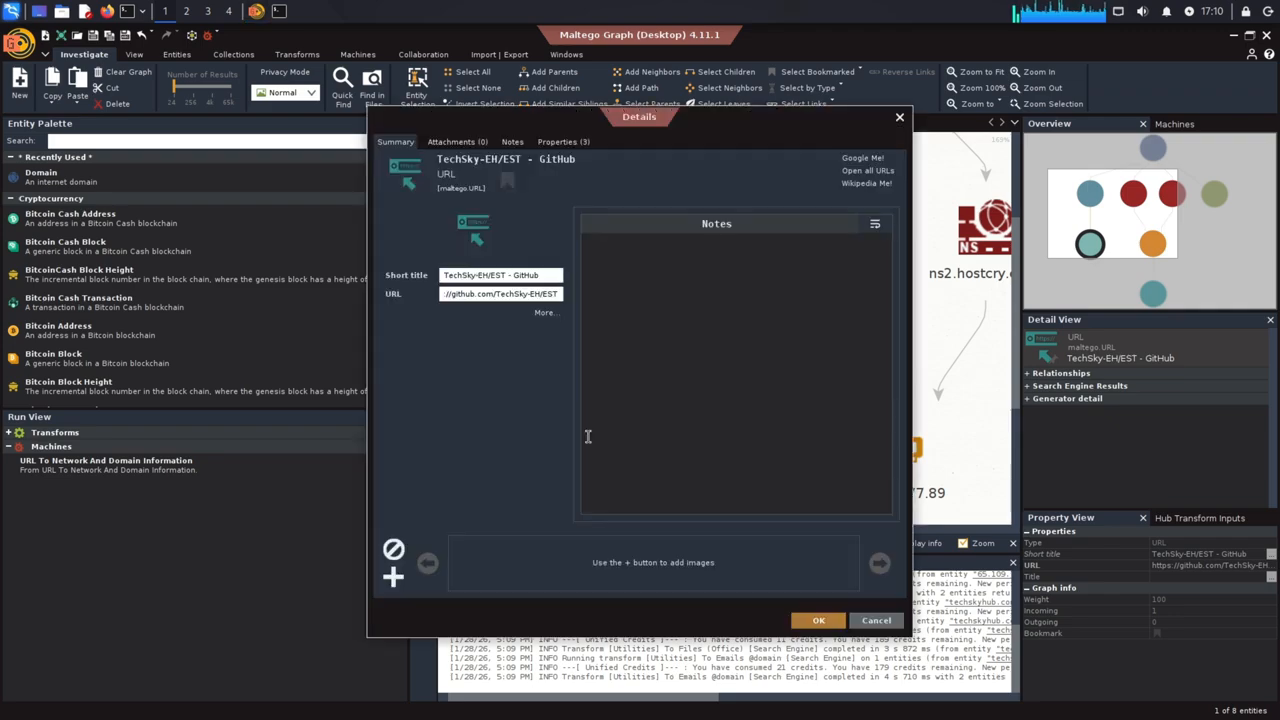
left_click_drag(554, 293, 416, 293)
left_click(545, 313)
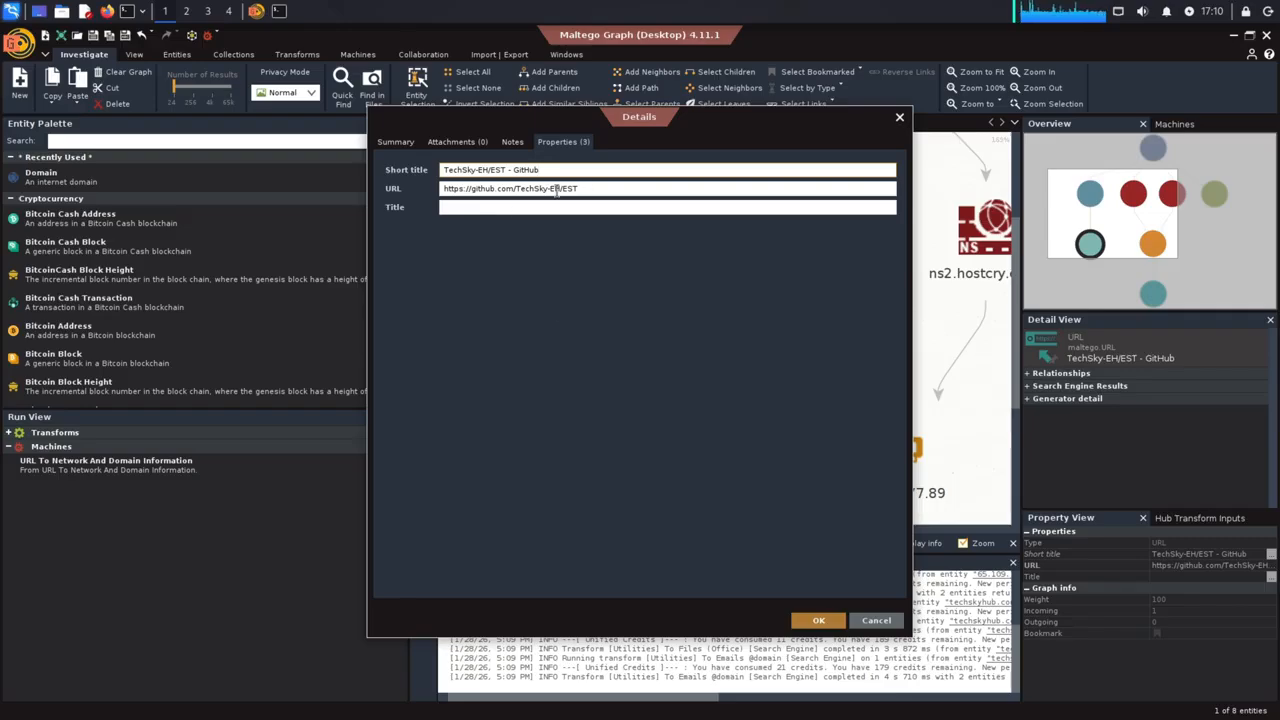
left_click_drag(578, 190, 431, 188)
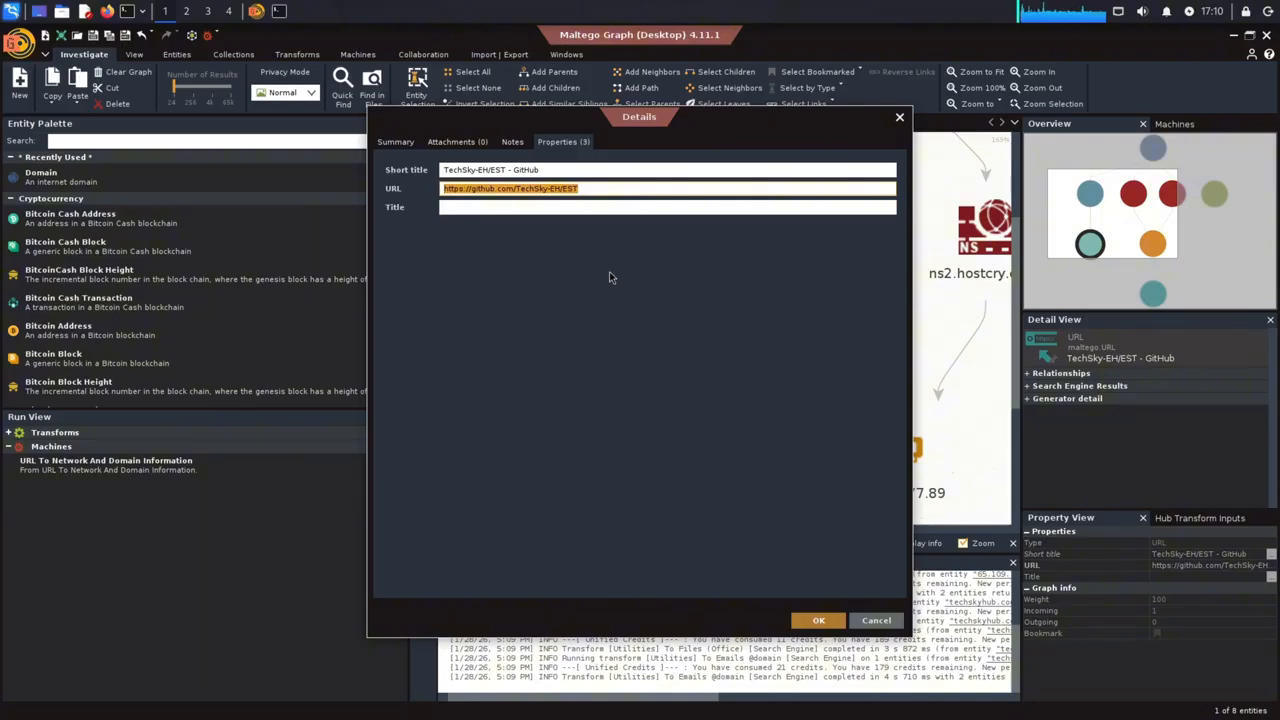
left_click(899, 117)
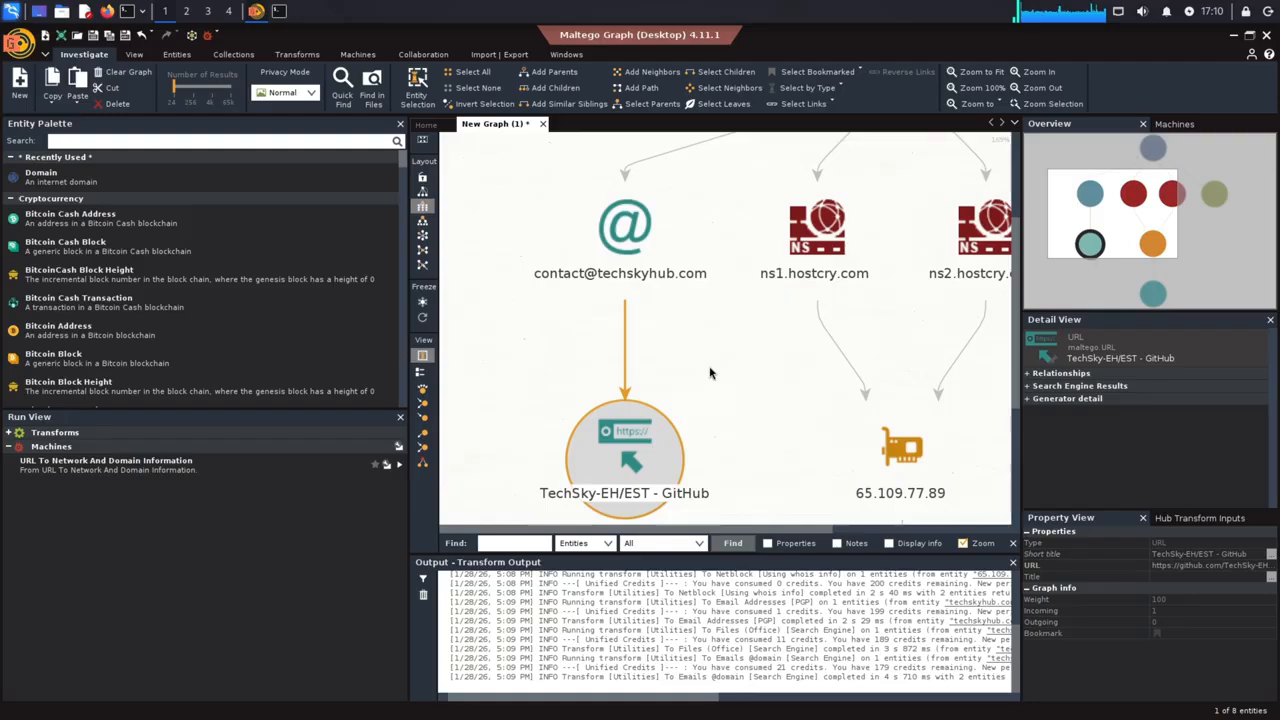
left_click(651, 224)
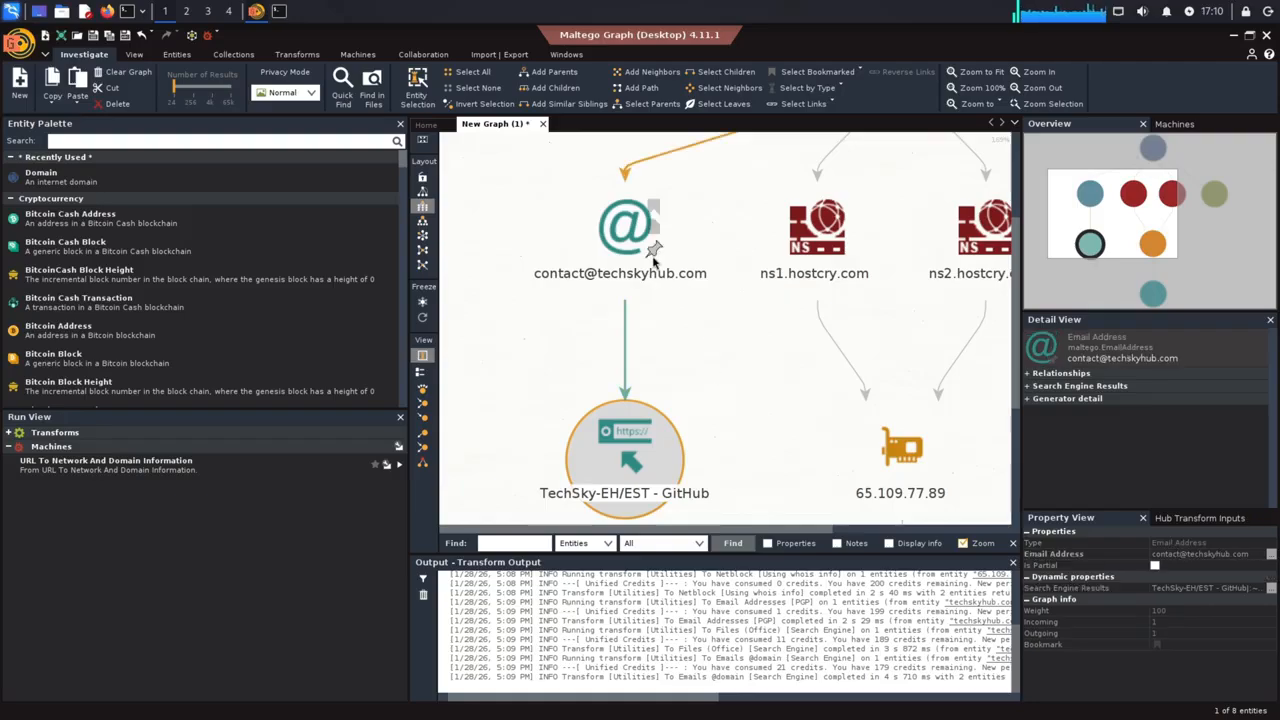
left_click(746, 413)
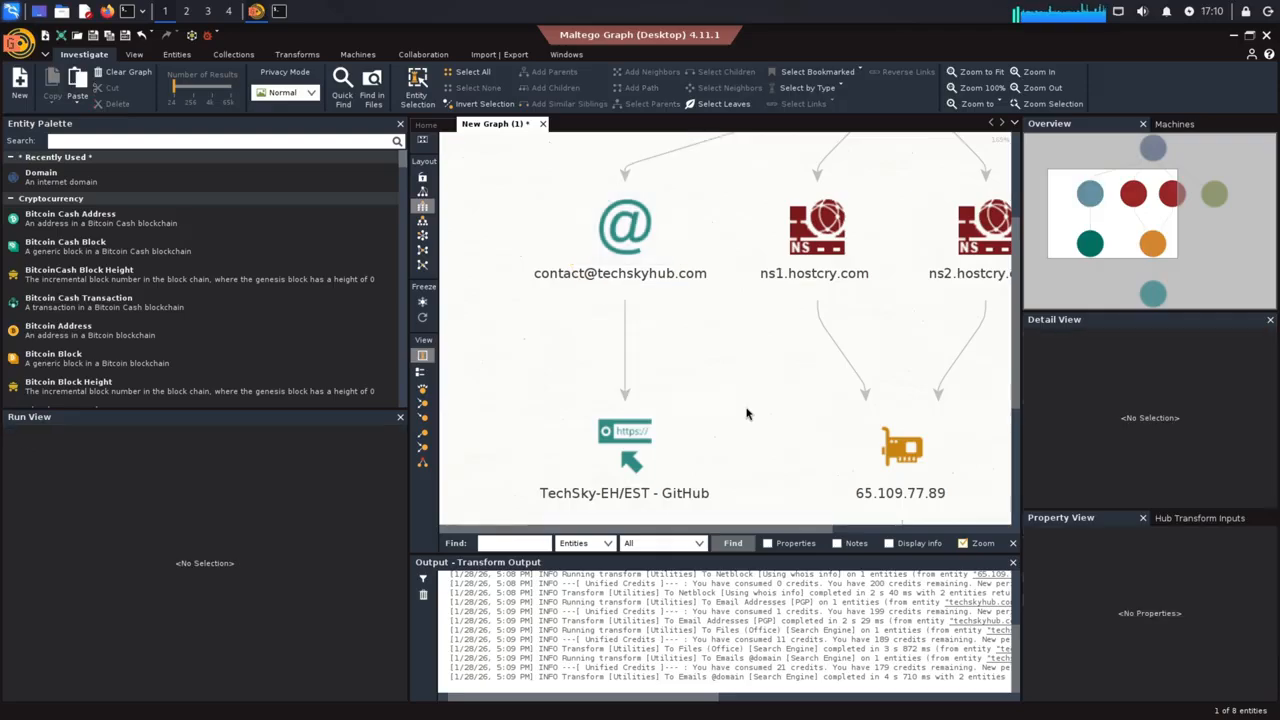
Fit the whole graph in view and export the current view as a PNG image to the Pictures folder
left_click(991, 76)
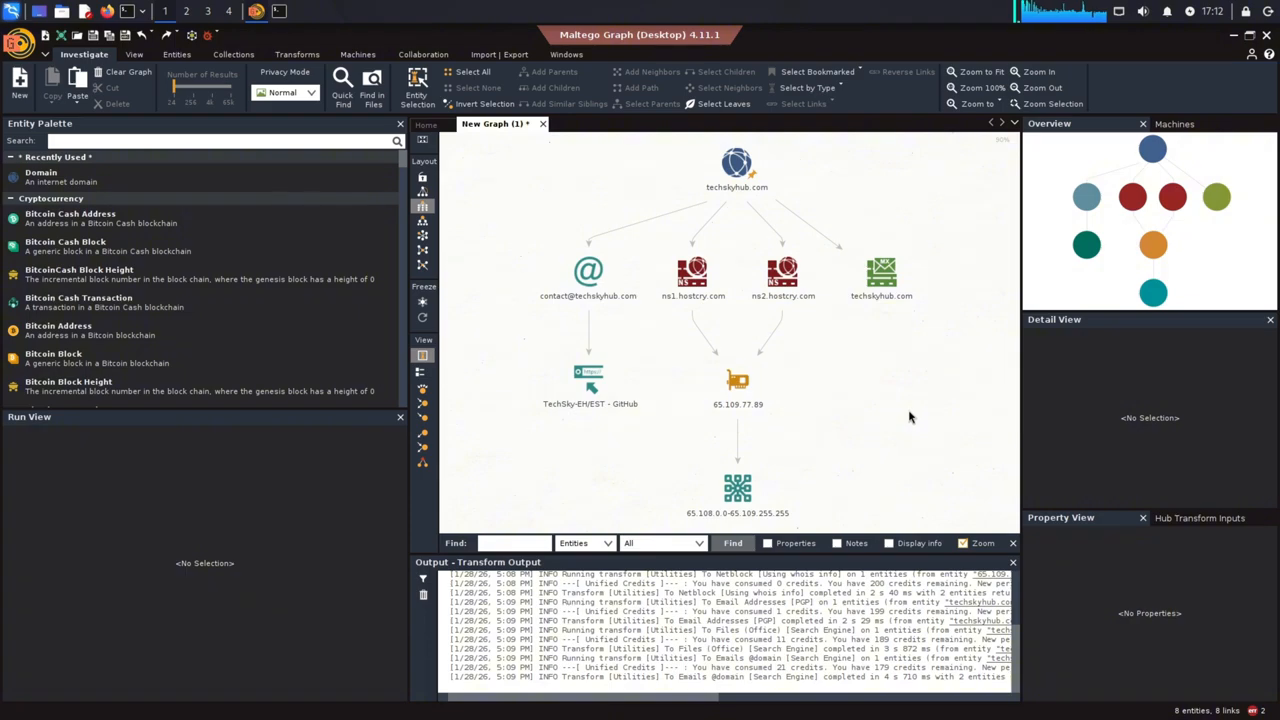
left_click(497, 55)
left_click(290, 85)
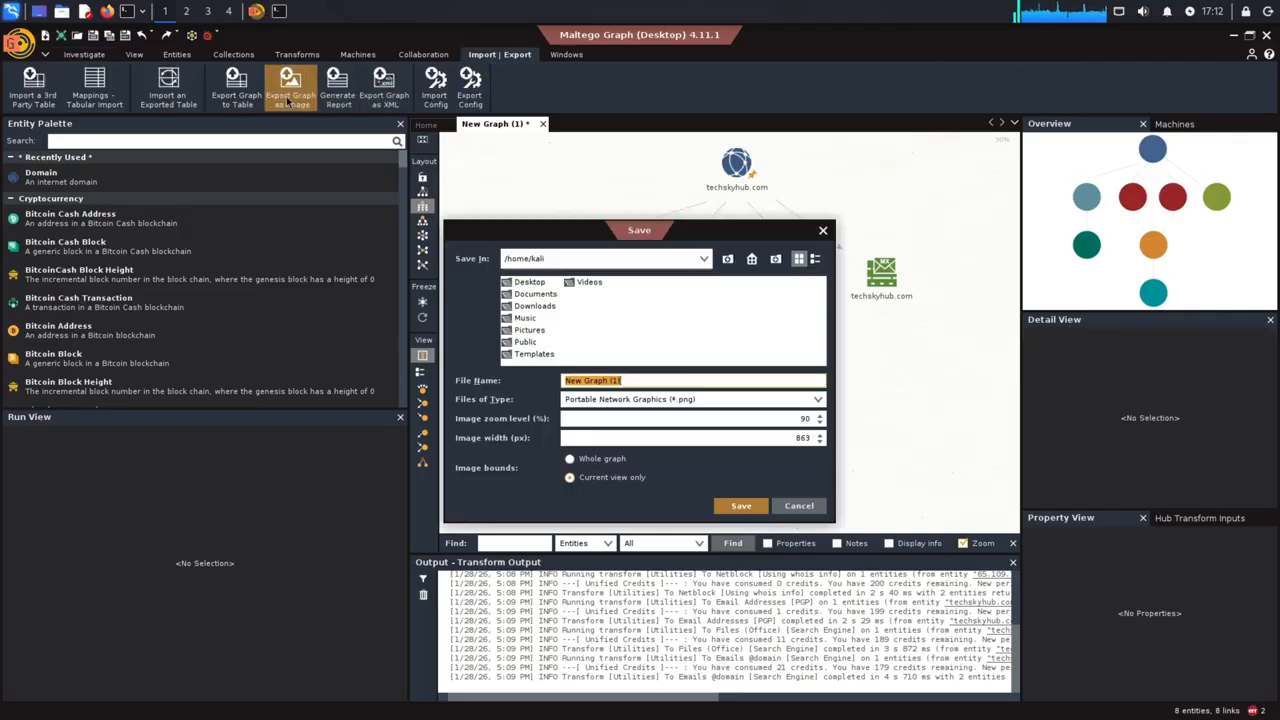
double_click(527, 330)
left_click(724, 504)
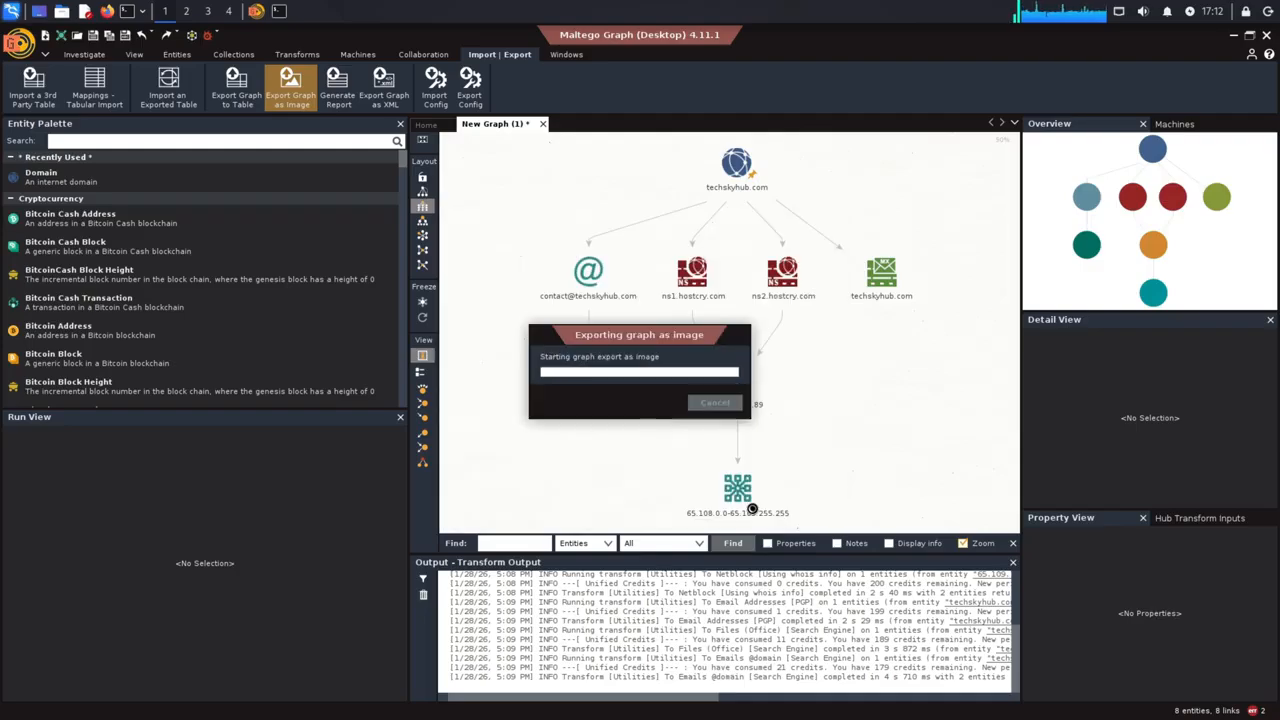
left_click(701, 401)
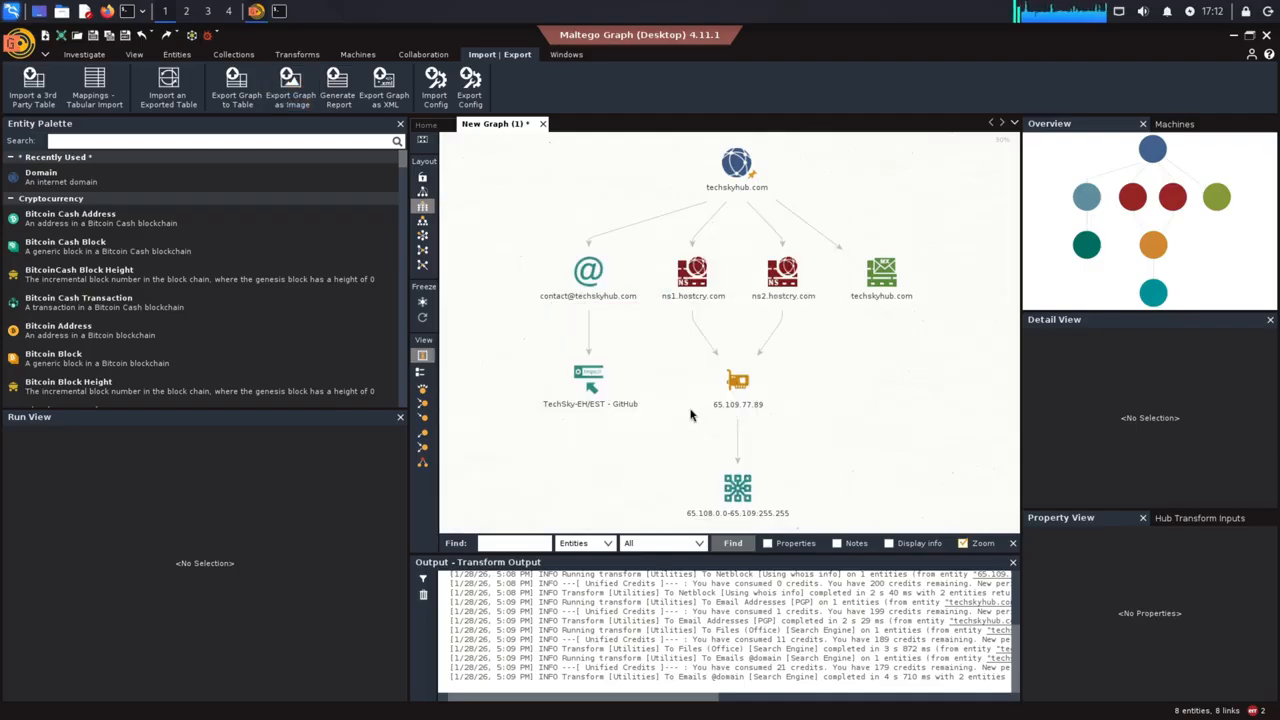
Save the graph as a Maltego Graph (.mtgl) file named New Graph (1) in the Documents folder
left_click(588, 378)
left_click(485, 242)
key("ctrl+s")
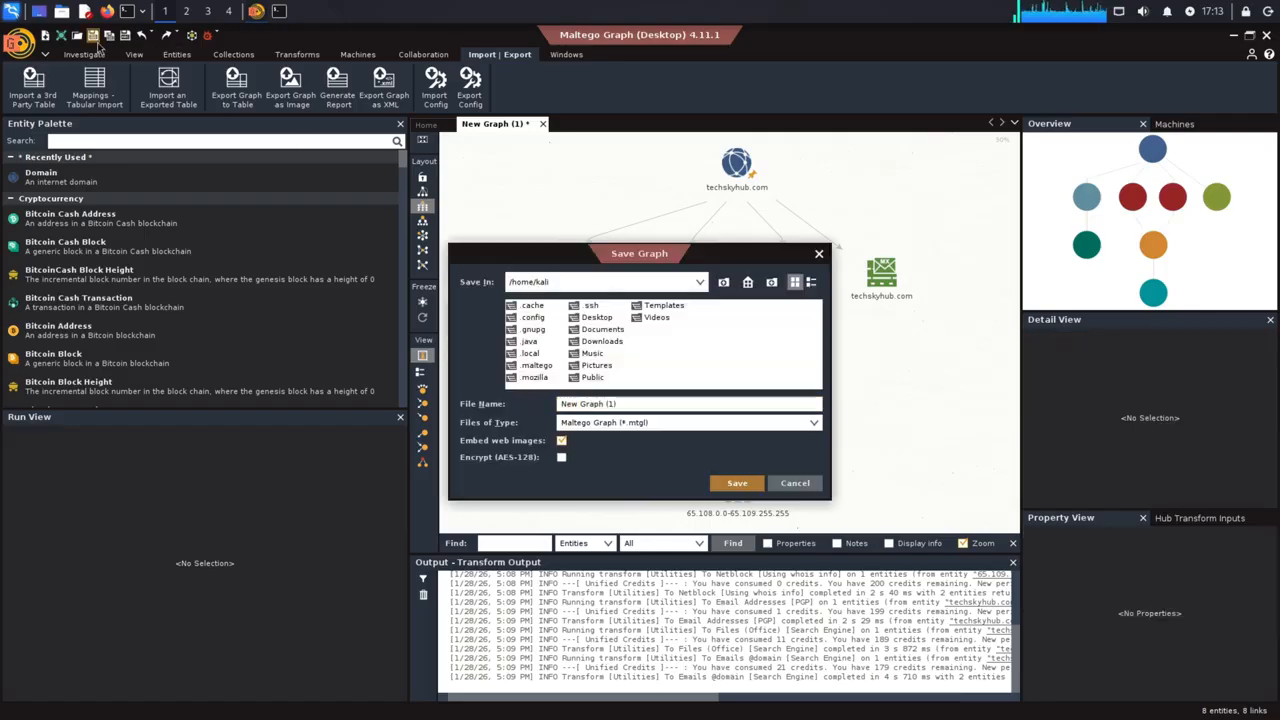
double_click(603, 330)
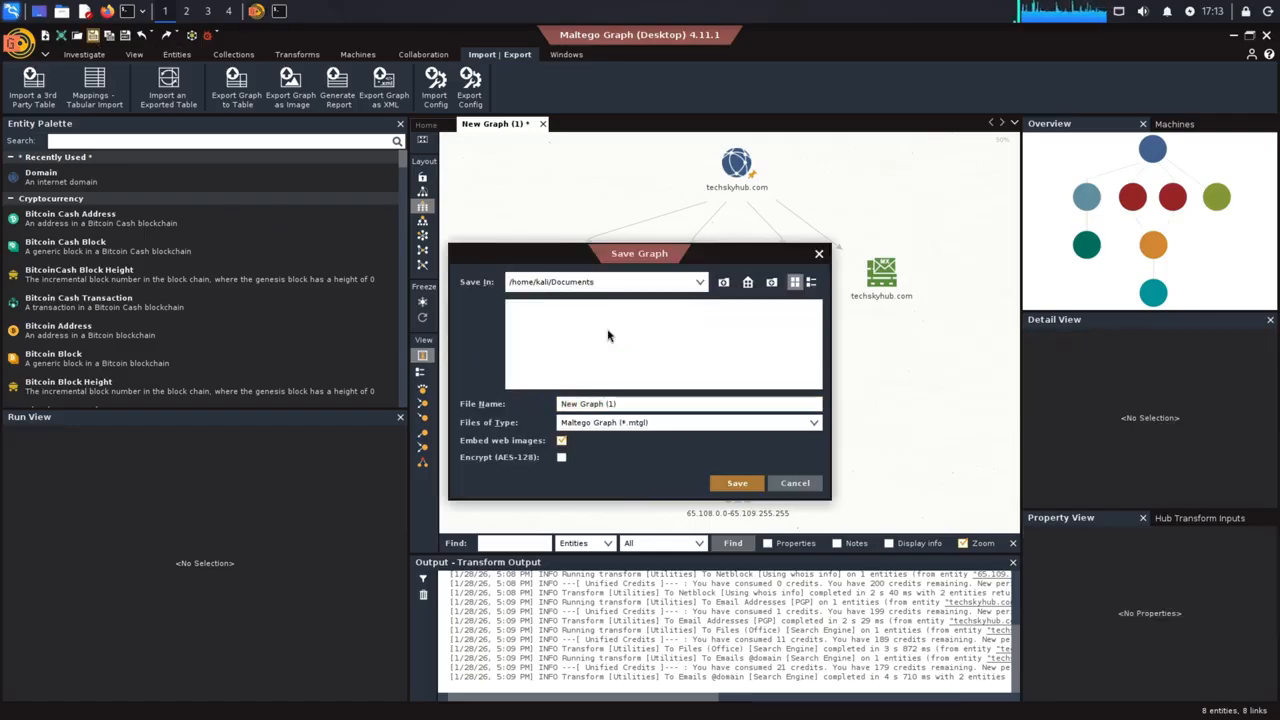
left_click(737, 483)
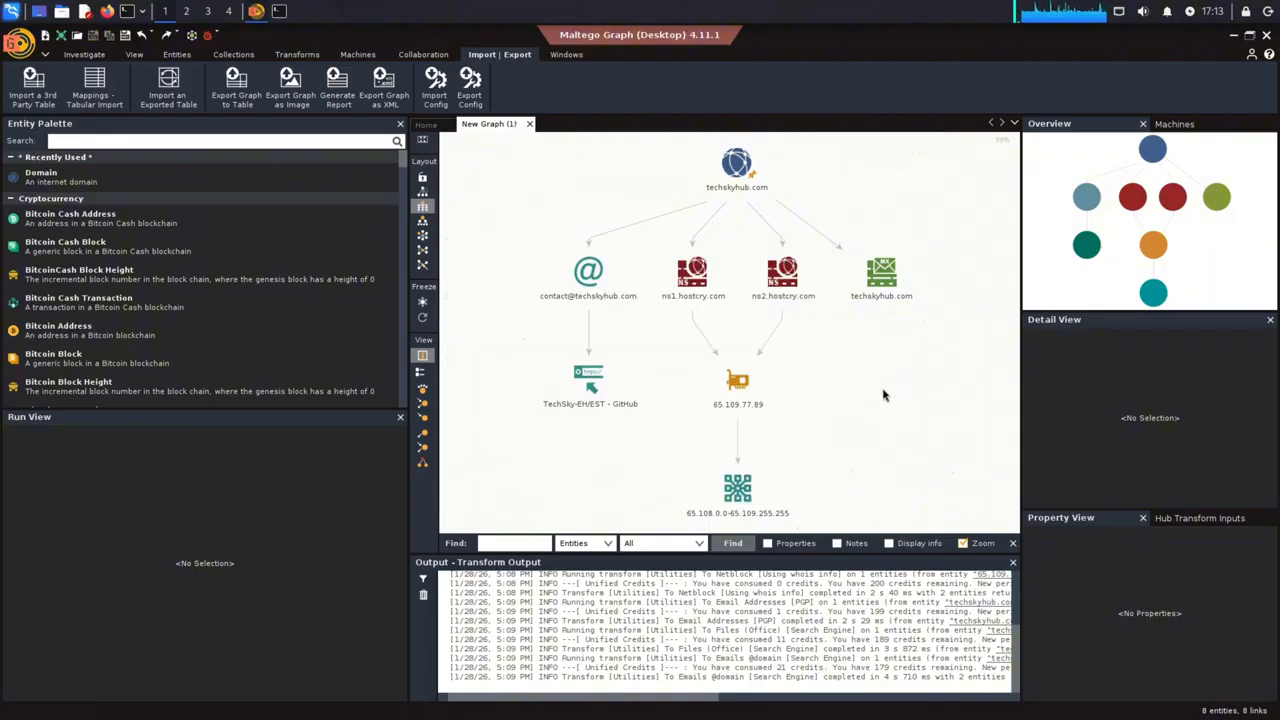